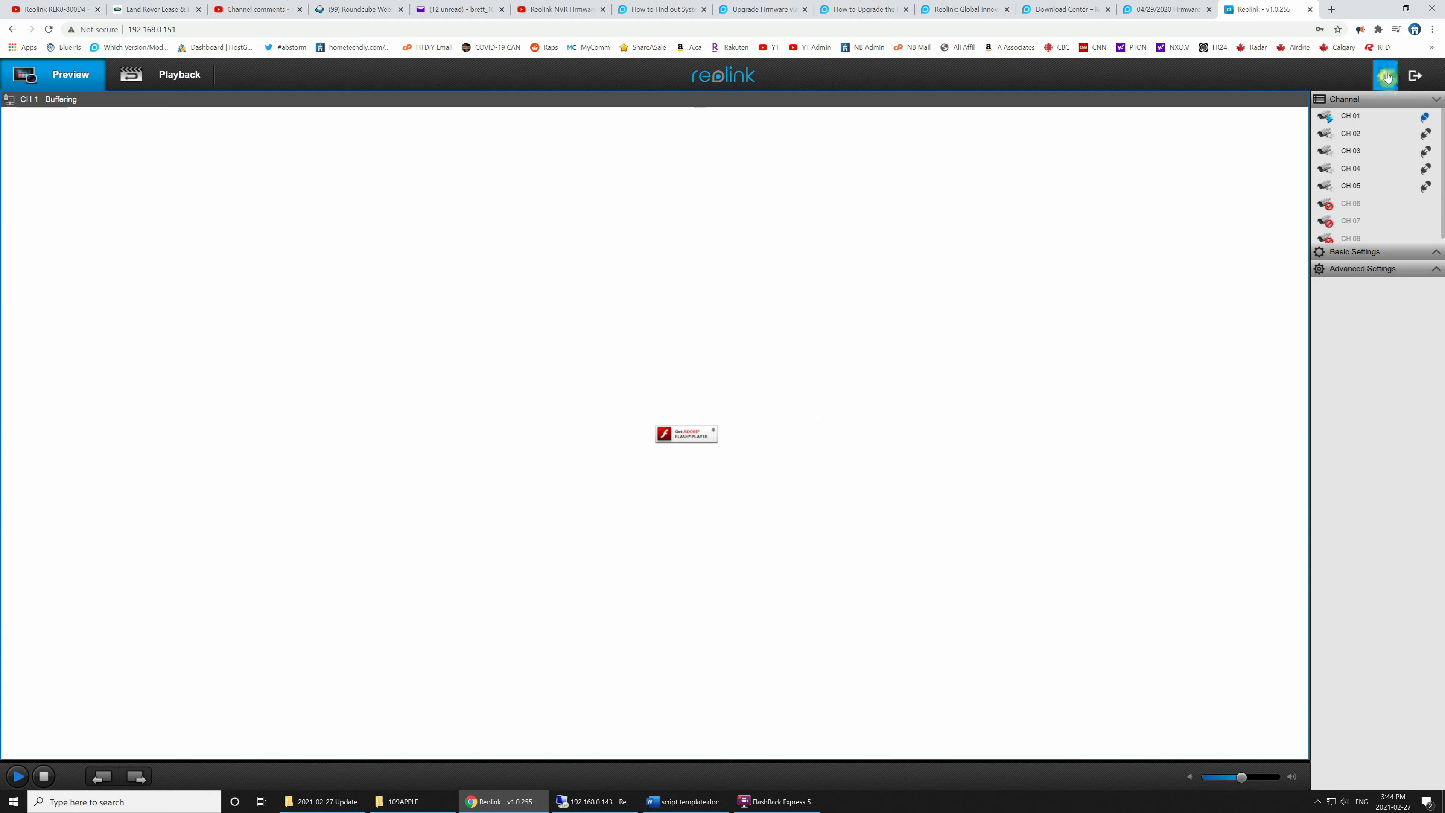
Open the NVR's System > Information page in the web interface to see firmware v2.0.0.249.
left_click(1385, 75)
left_click(67, 207)
left_click(69, 247)
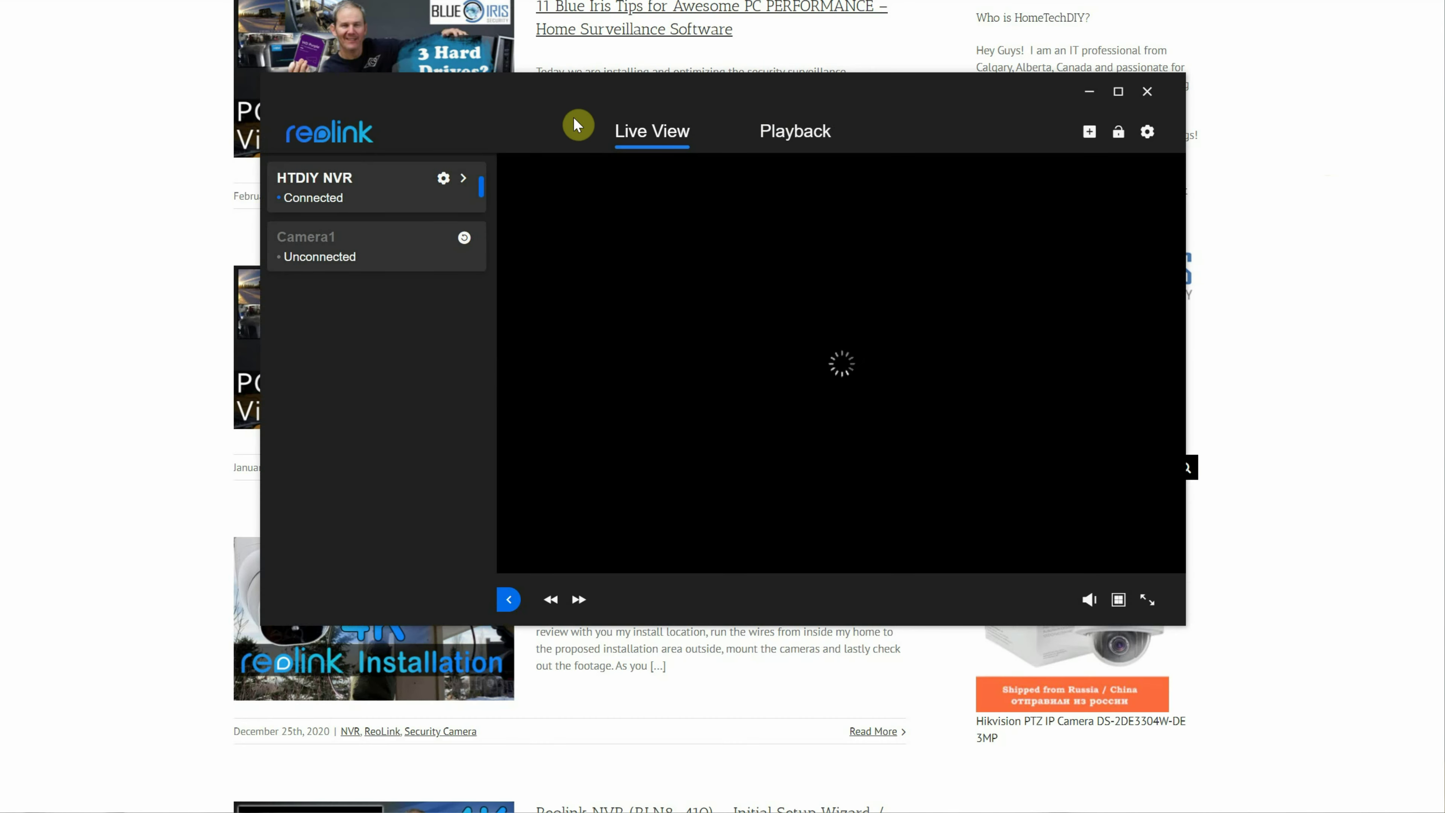
Open the HTDIY NVR's System > NVR Info showing RLN8-410-E, hardware H3MB16, firmware v2.0.0.249.
left_click(445, 181)
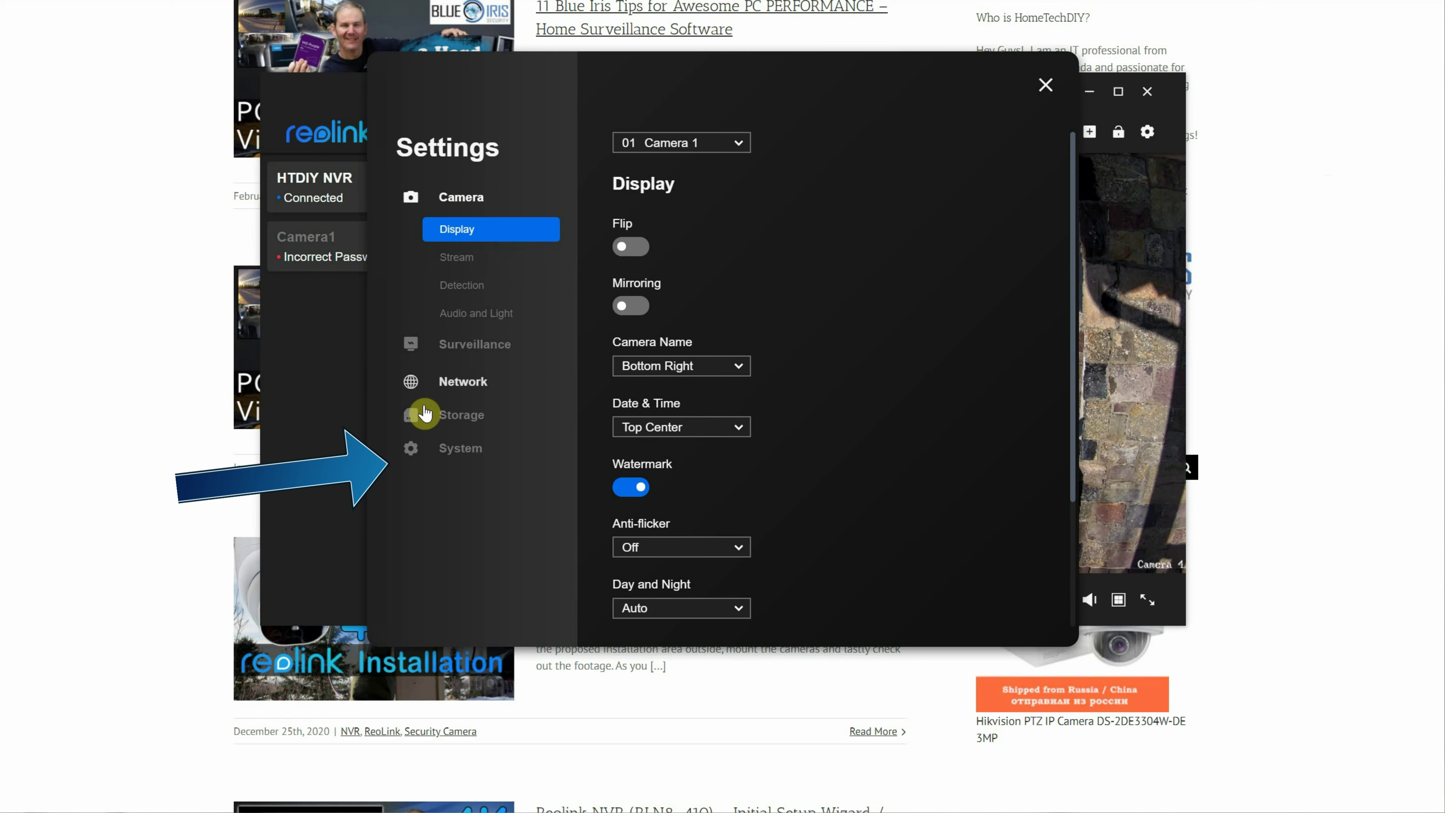
left_click(461, 450)
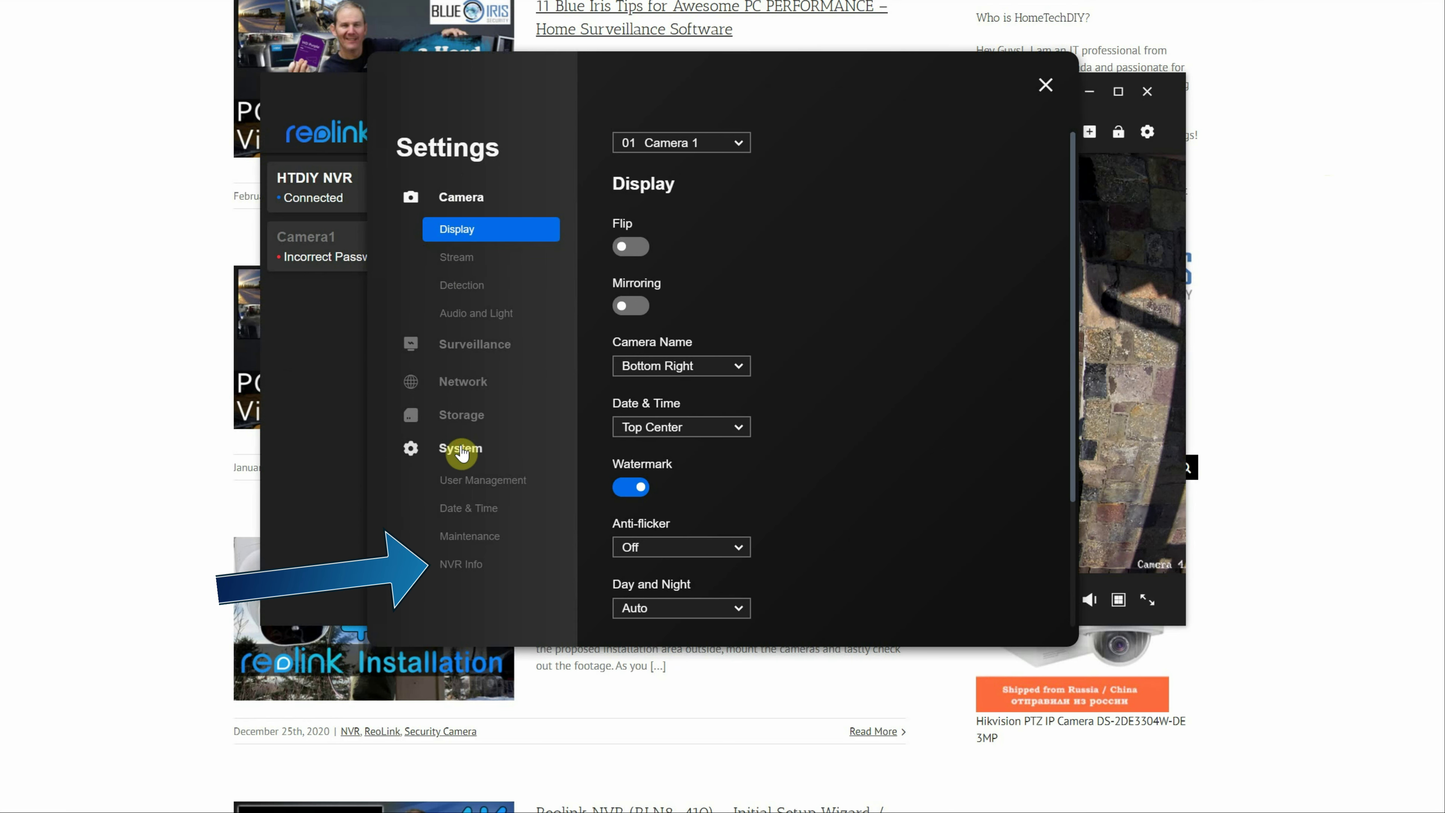
left_click(498, 571)
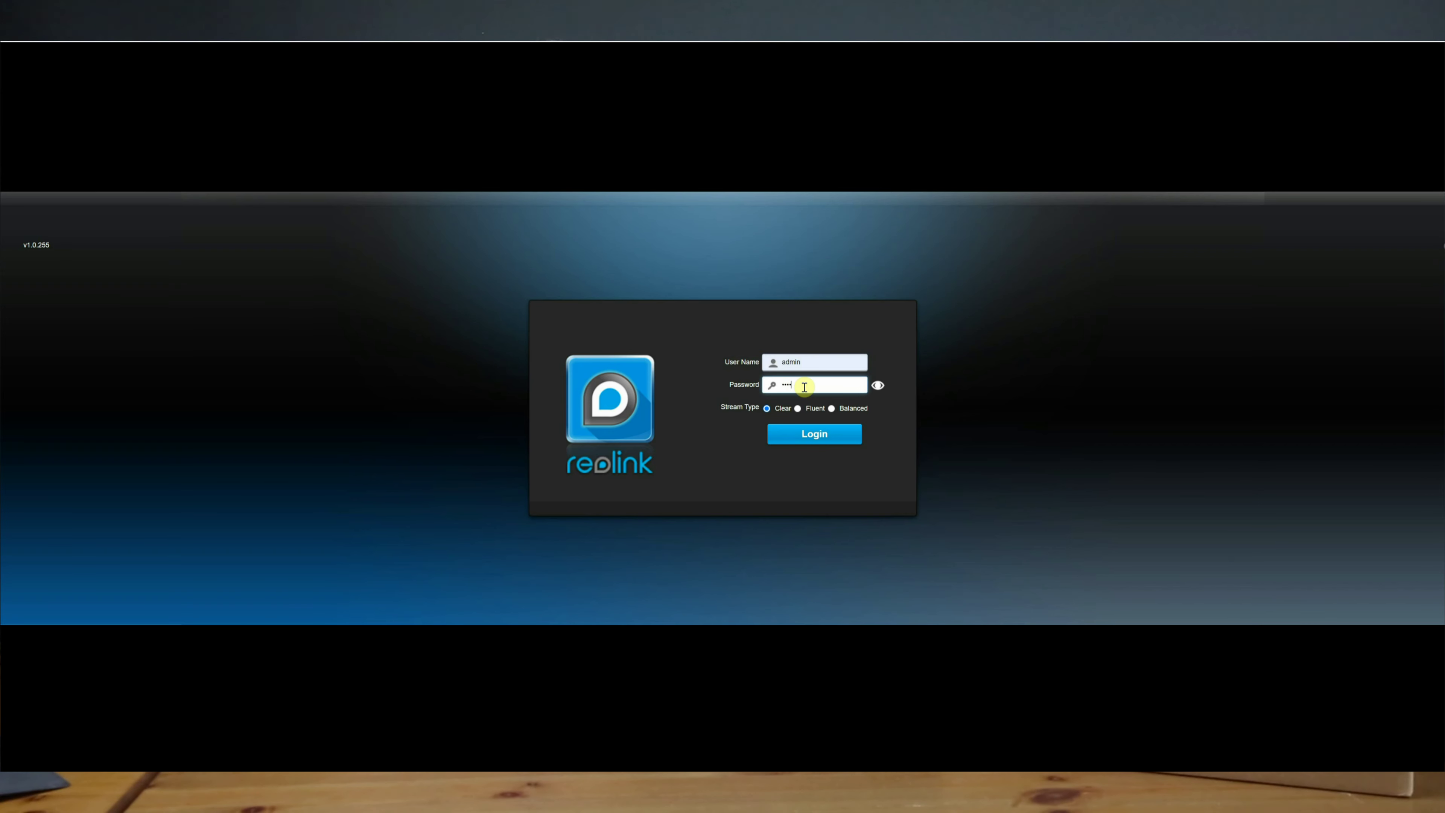
key("Return")
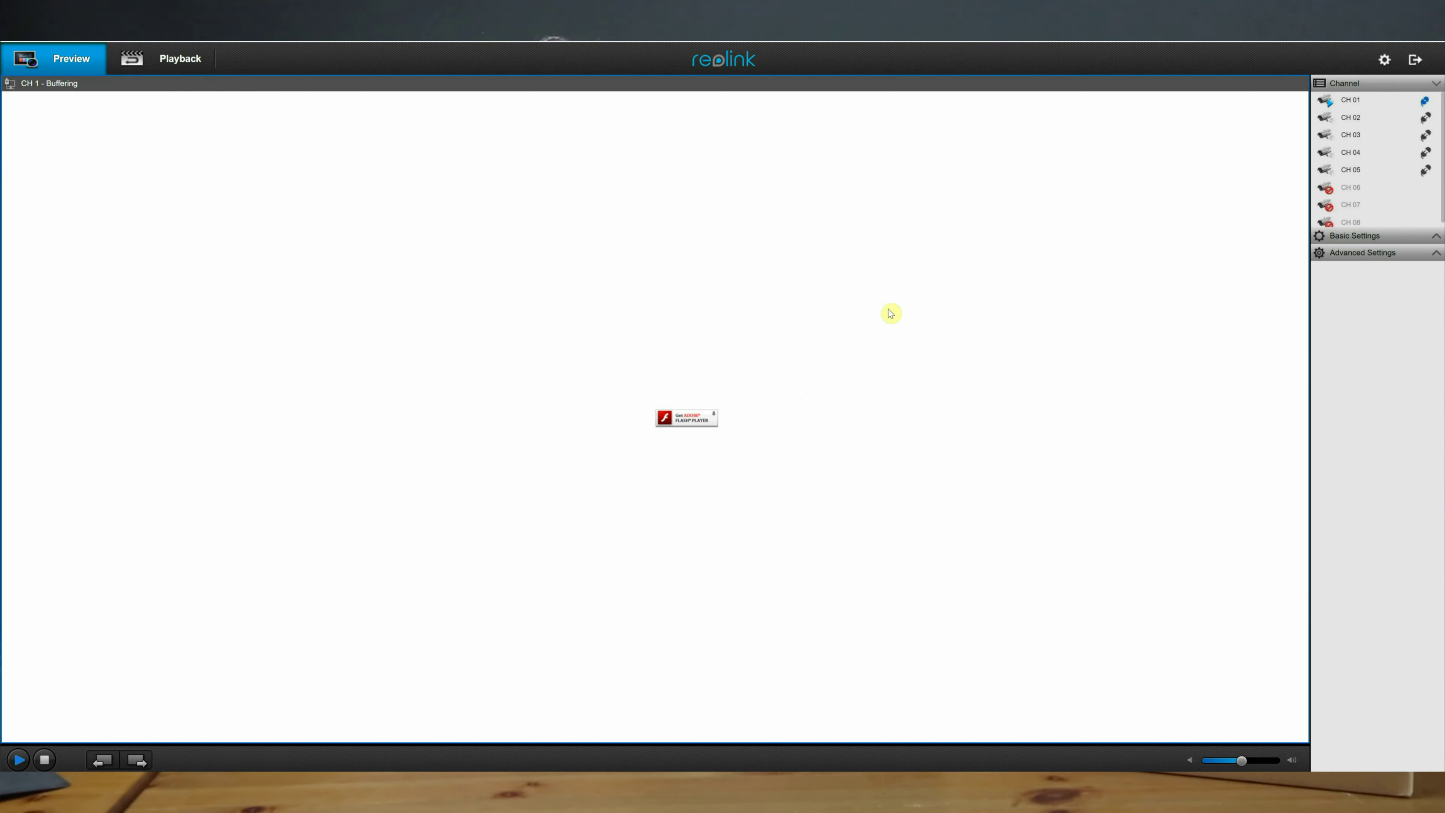
left_click(1386, 59)
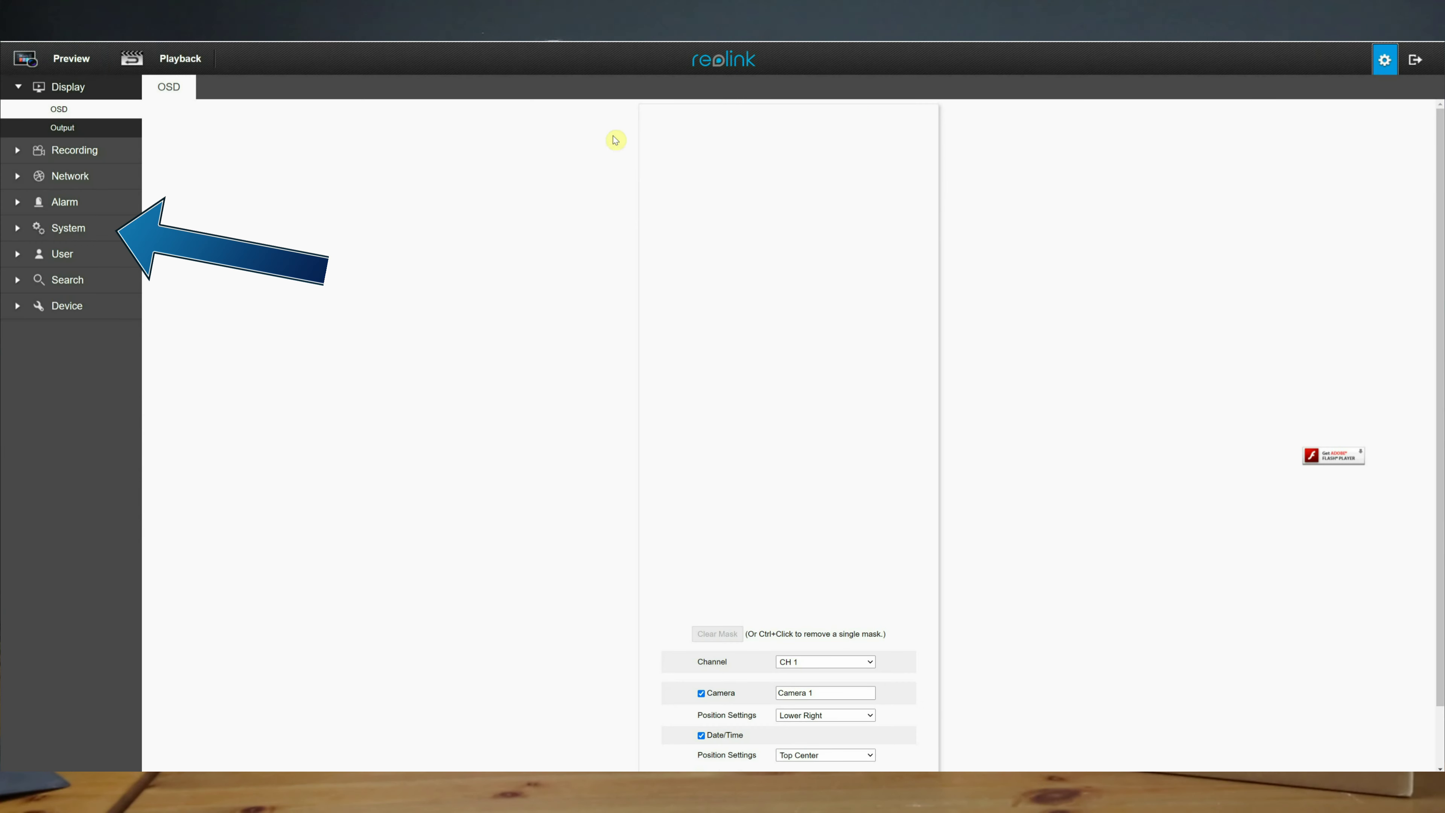
left_click(70, 231)
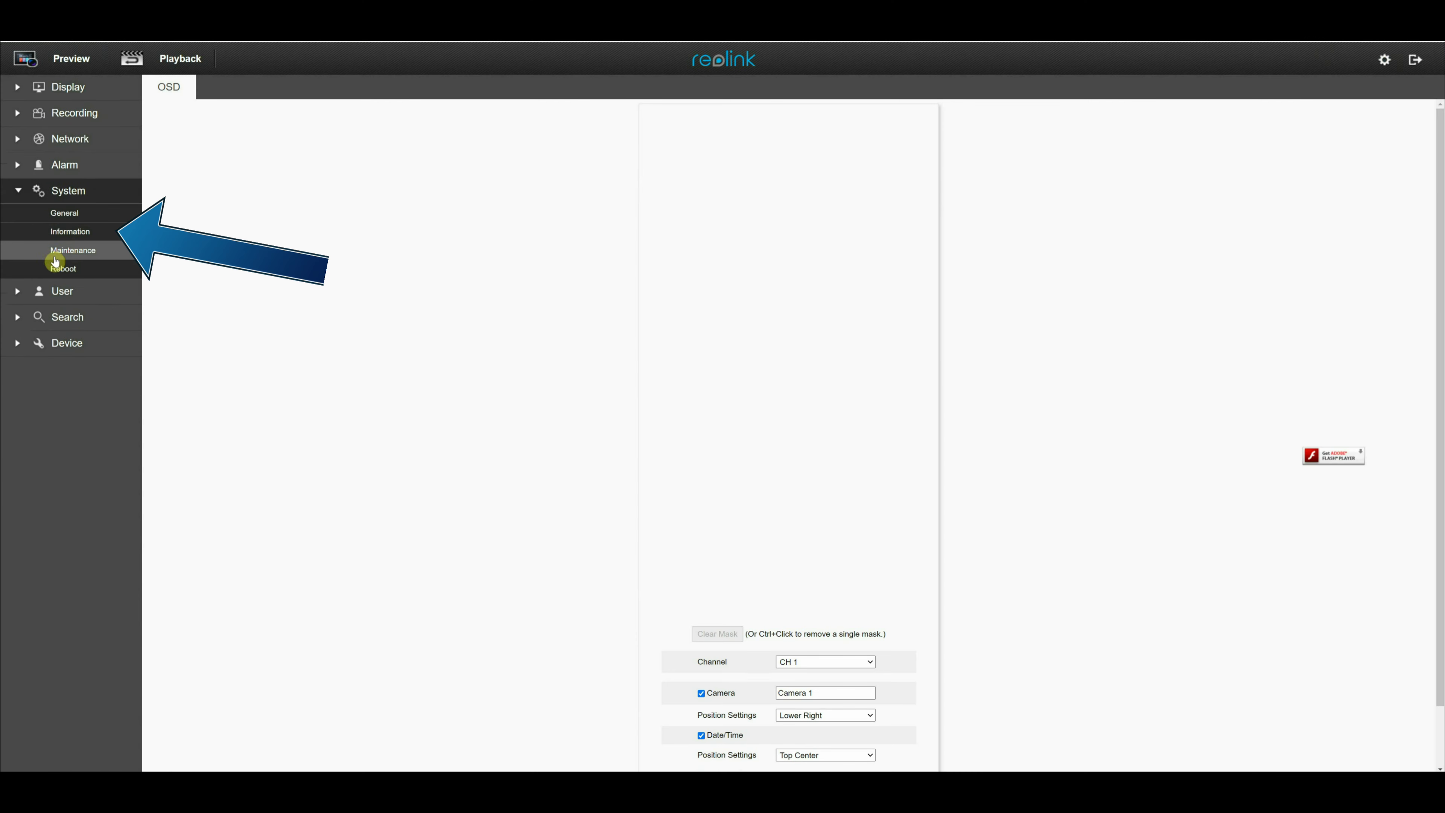
left_click(65, 232)
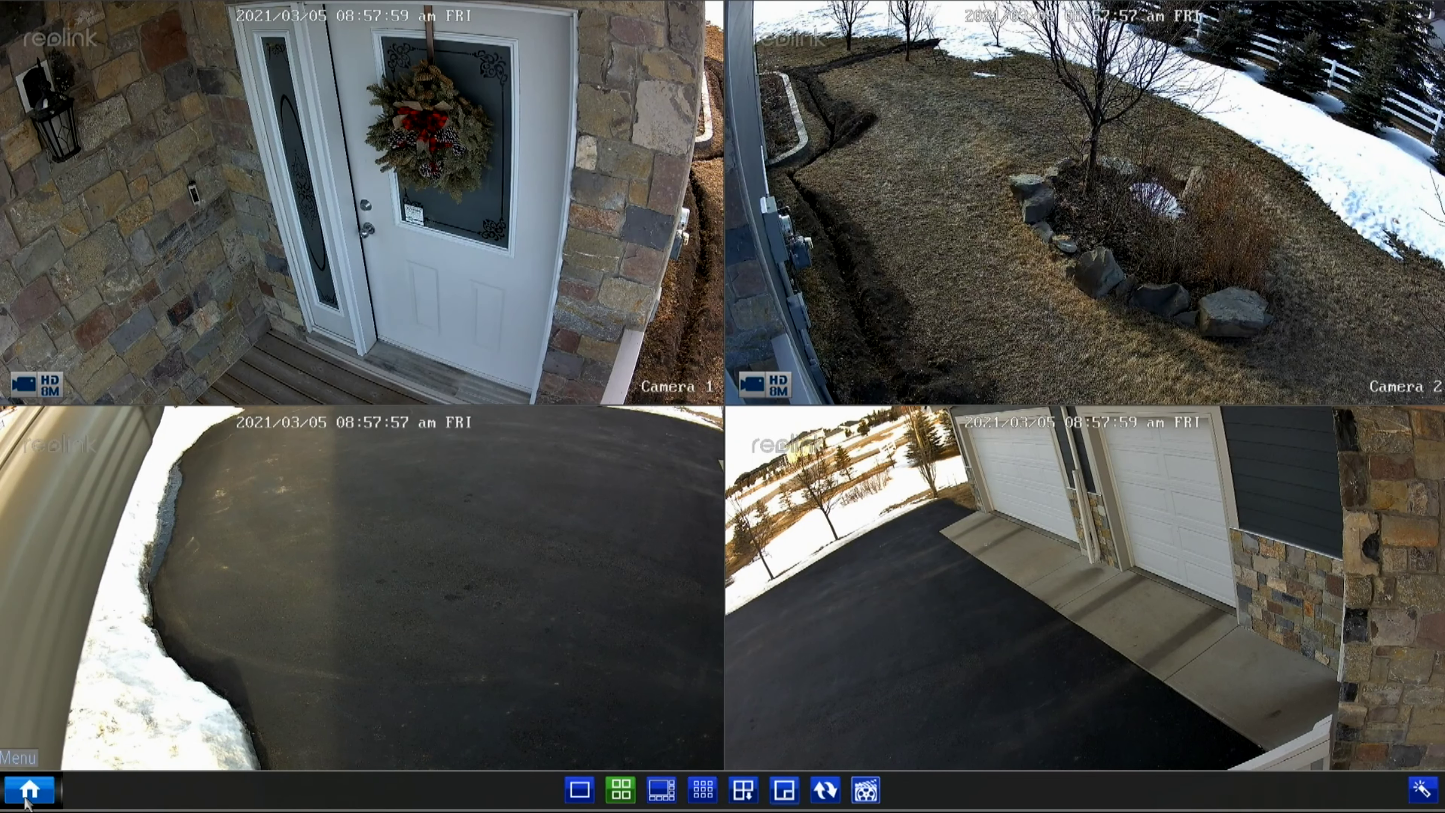
left_click(26, 797)
left_click(449, 498)
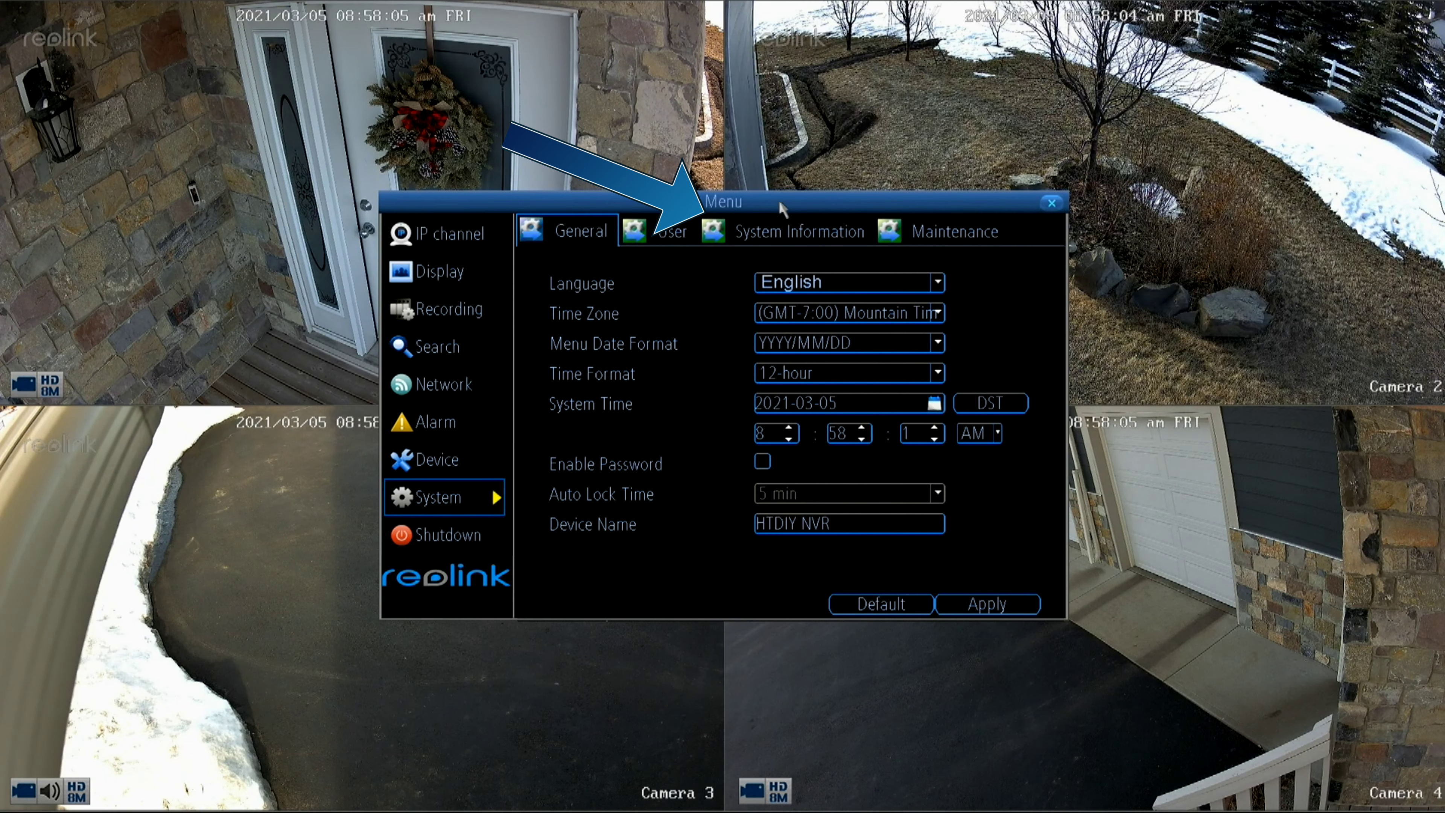
left_click(793, 234)
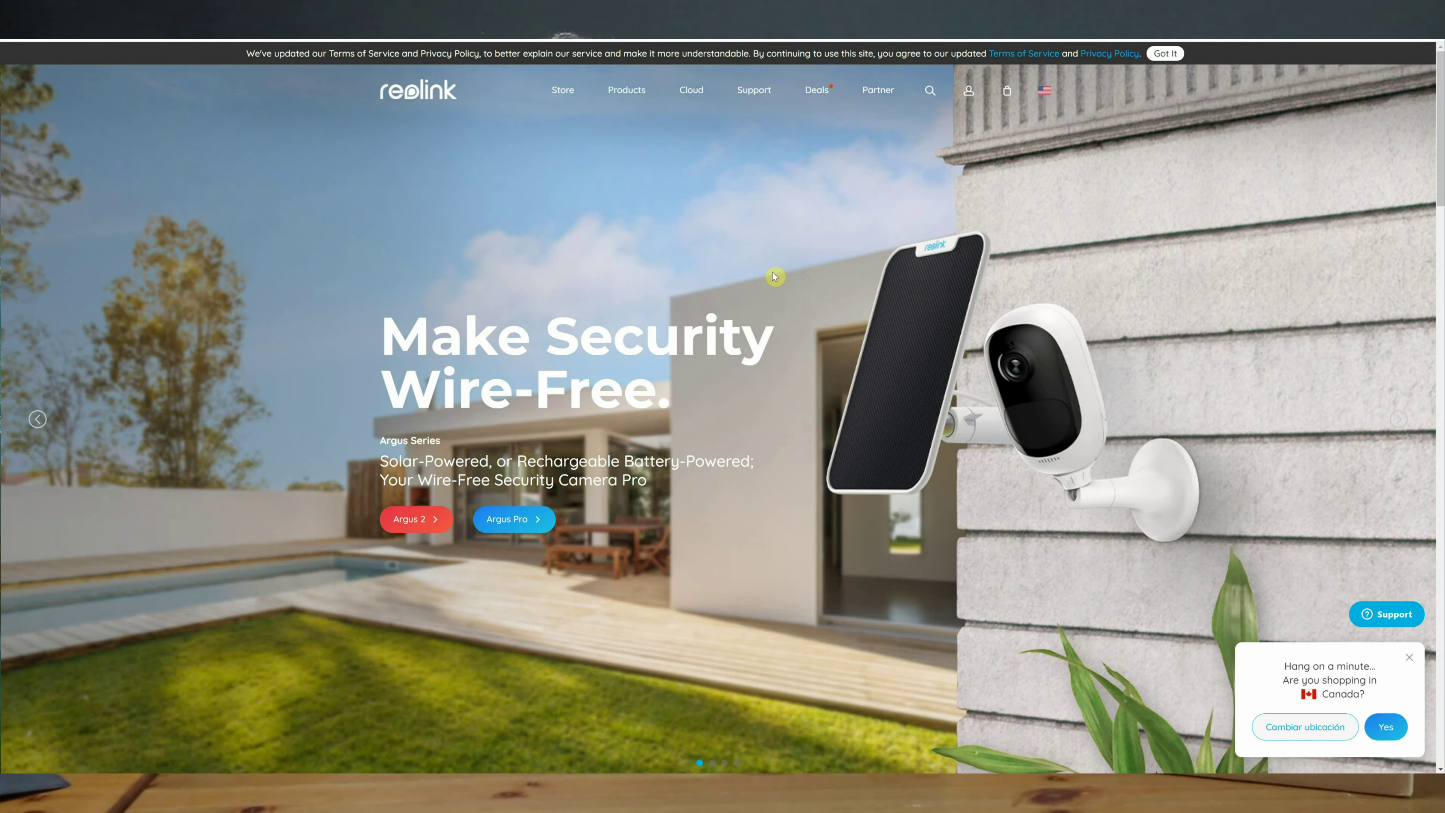
Check the Download Center's RLN8-410 firmware V3.0.0.118, meant for H3MB18/N2MB02 hardware, and close it.
left_click(750, 97)
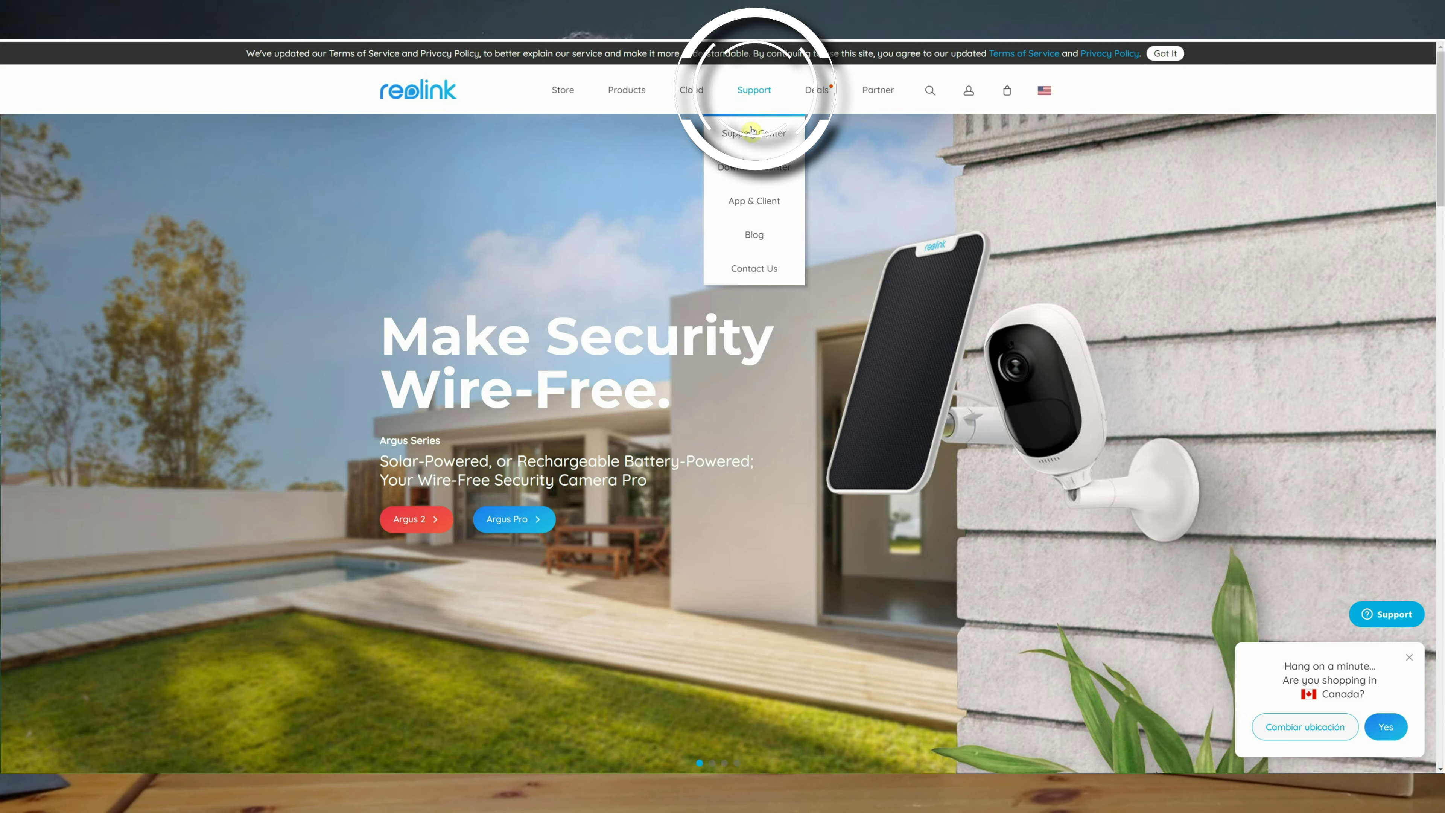
left_click(760, 169)
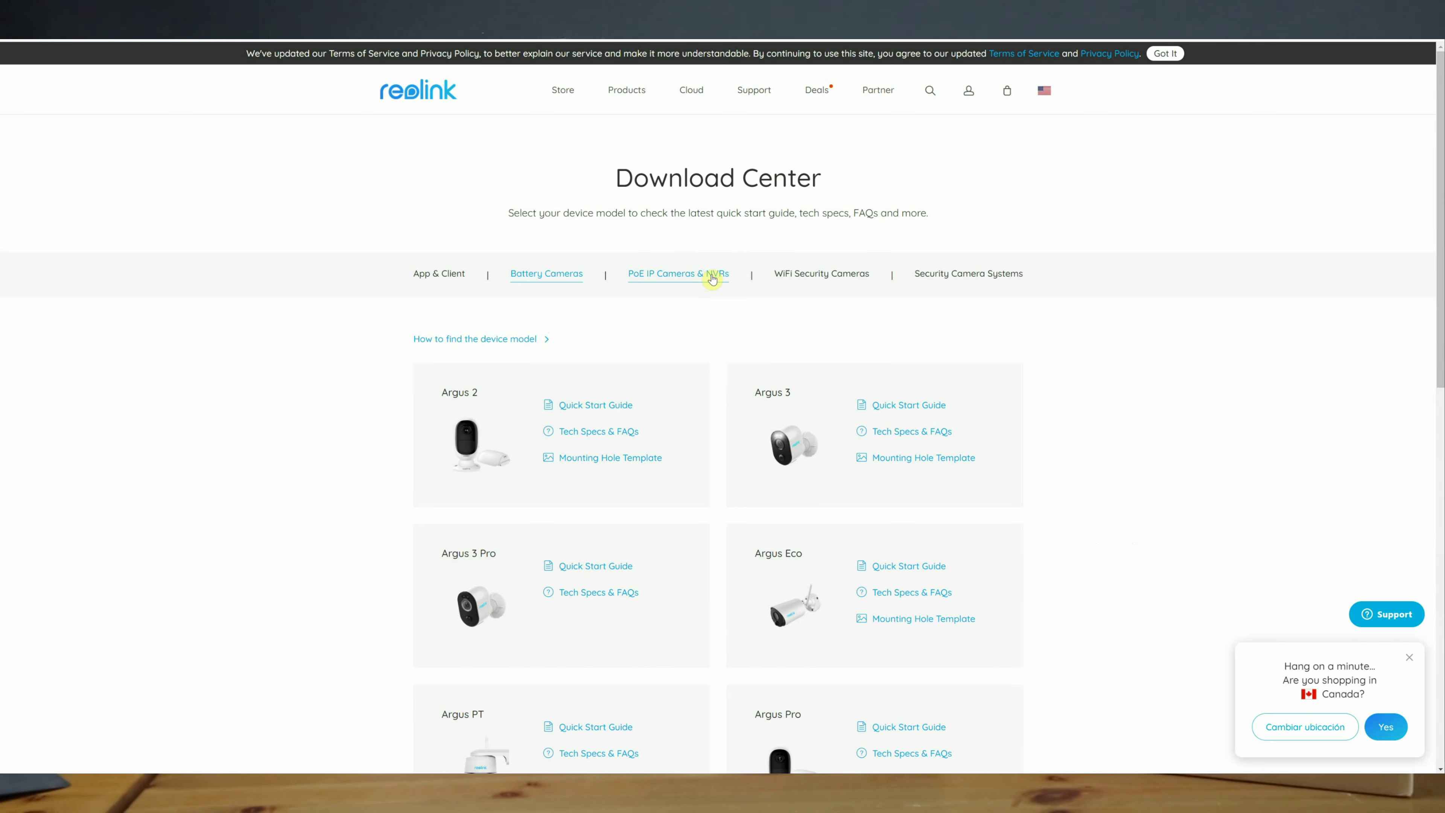
left_click(712, 278)
scroll(1090, 403, "down", 10)
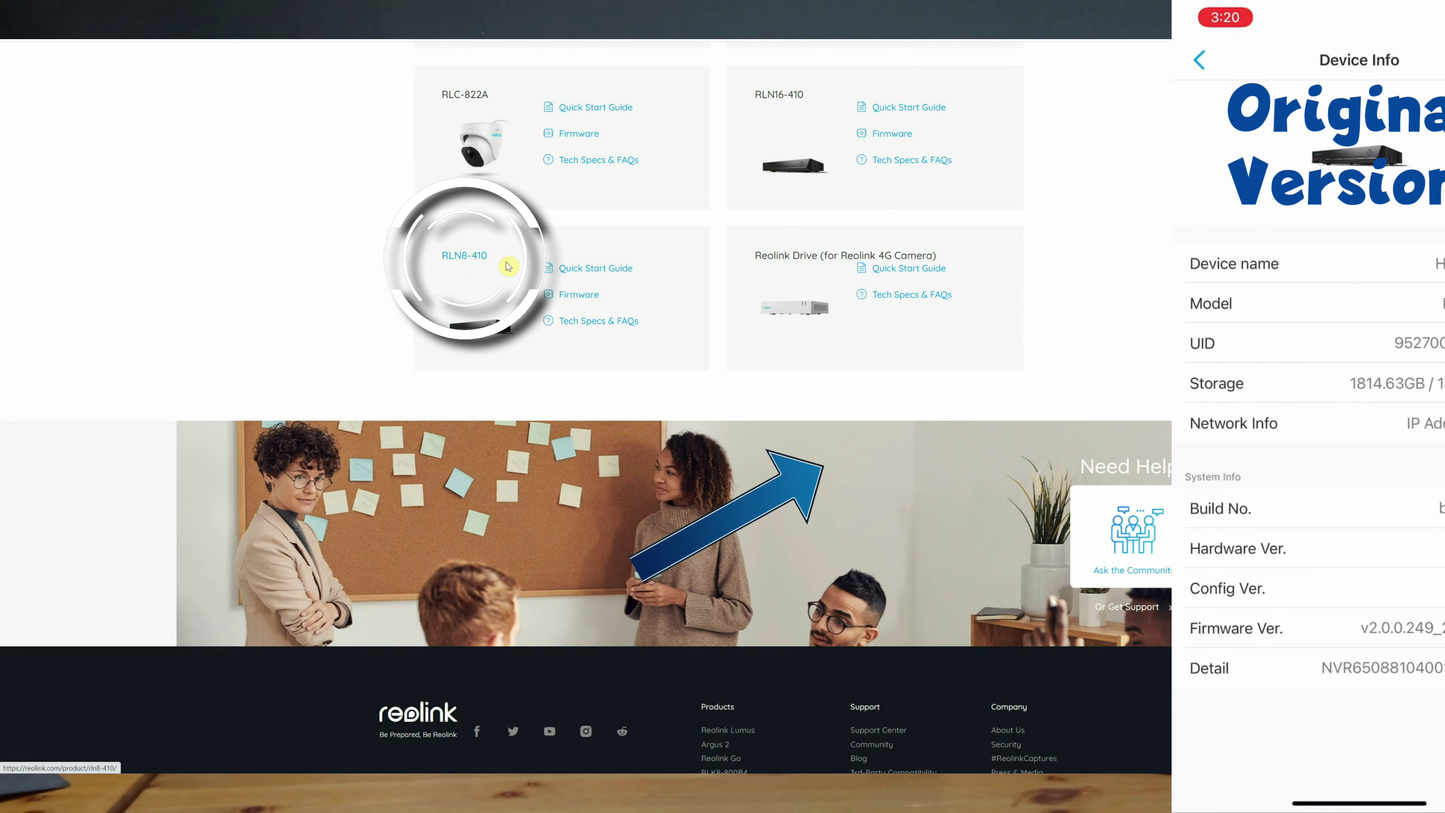
left_click(586, 296)
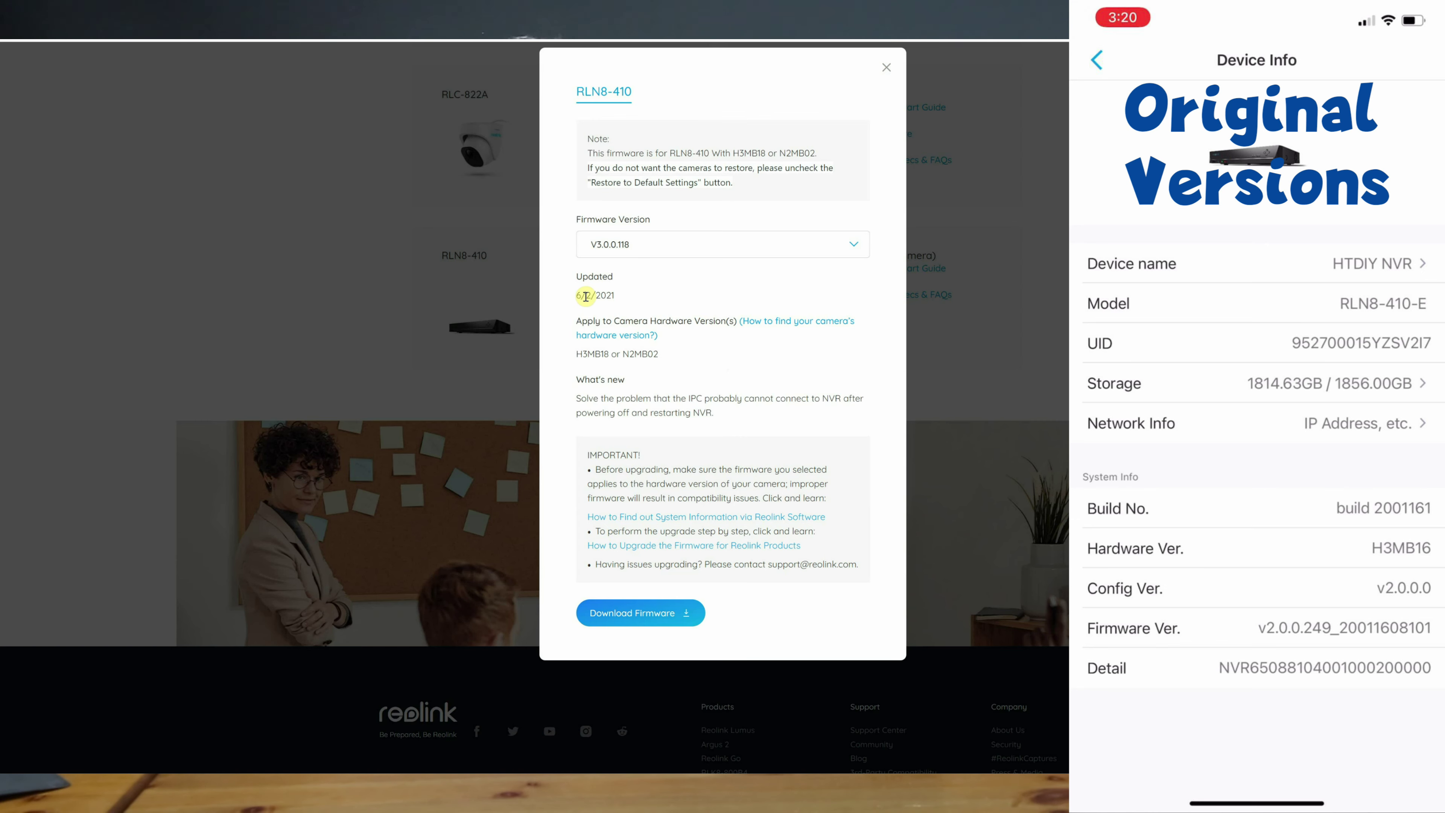
left_click(888, 68)
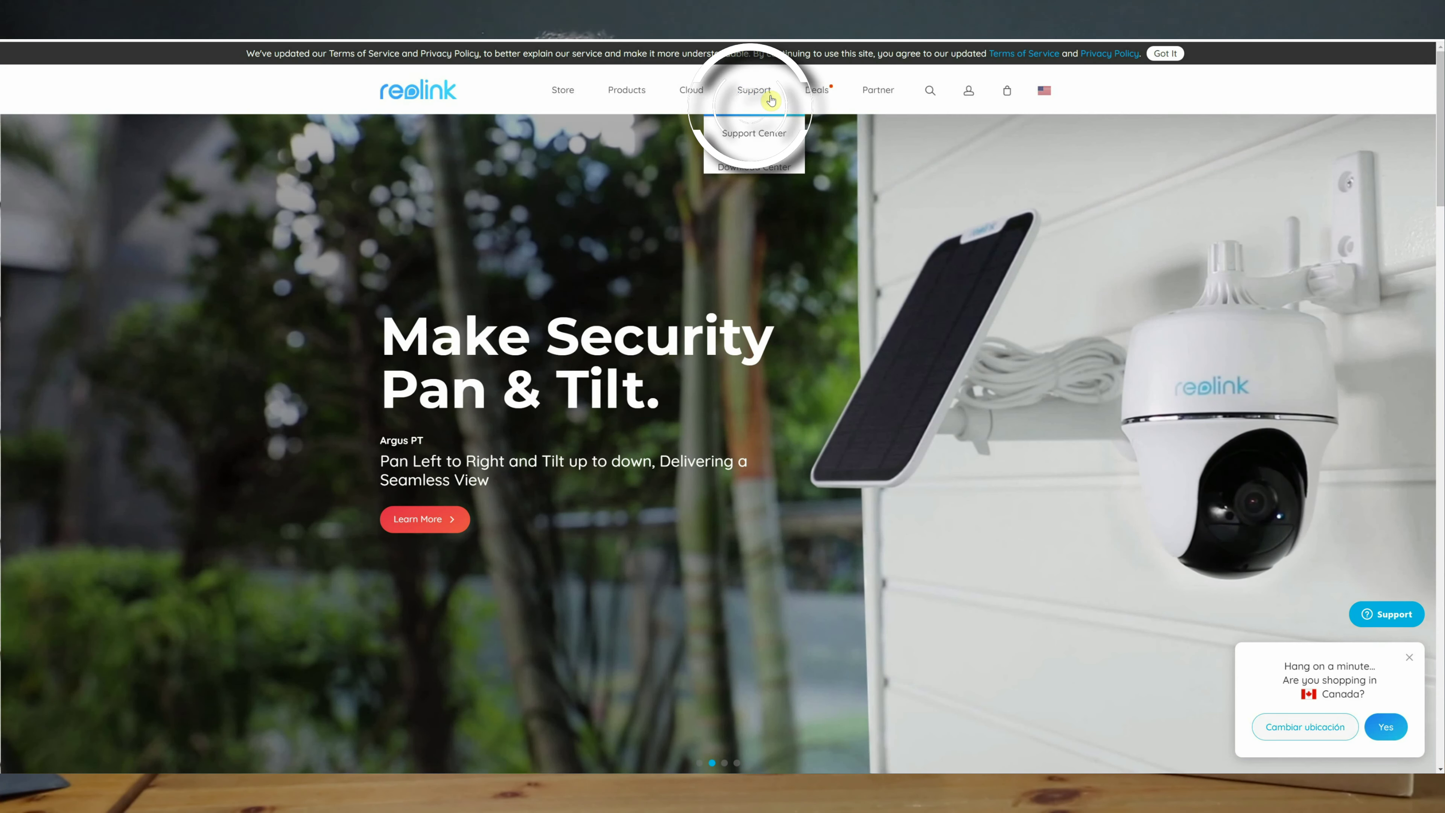
Search the Support Center's full firmware list for RLN8-410-E and open the 12/07/2020 article.
mouse_move(771, 100)
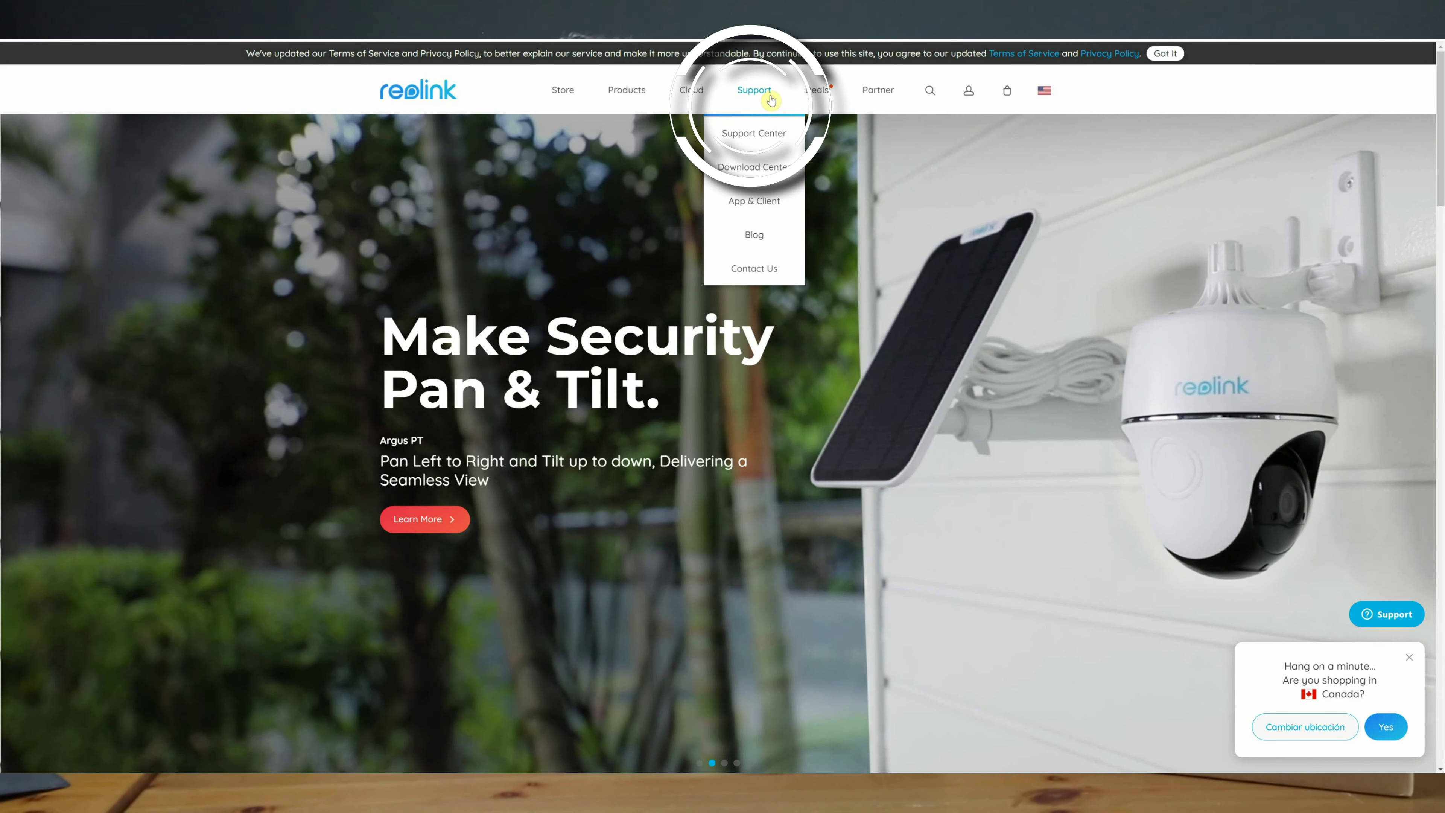
left_click(742, 140)
left_click(664, 571)
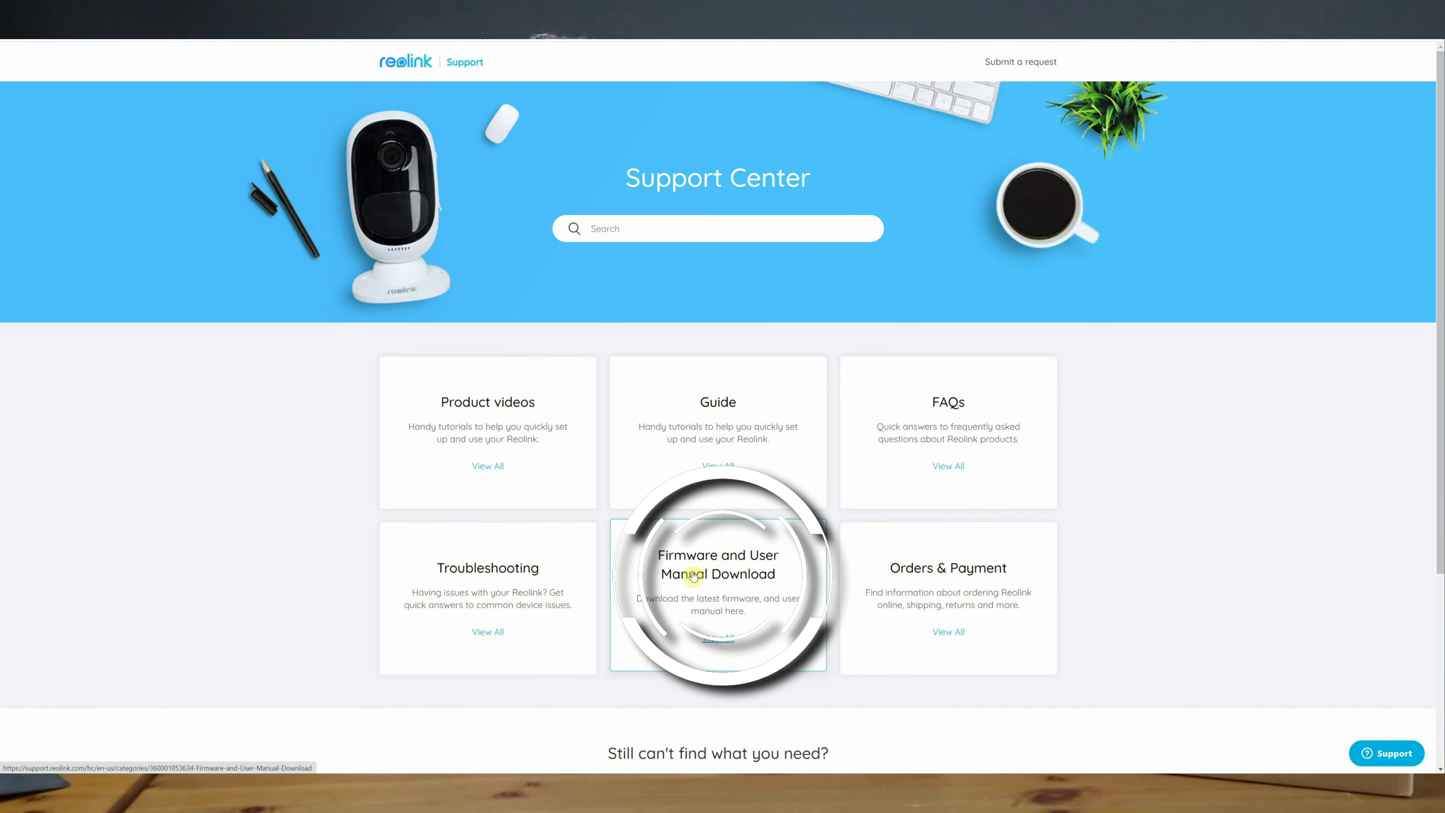
left_click(549, 555)
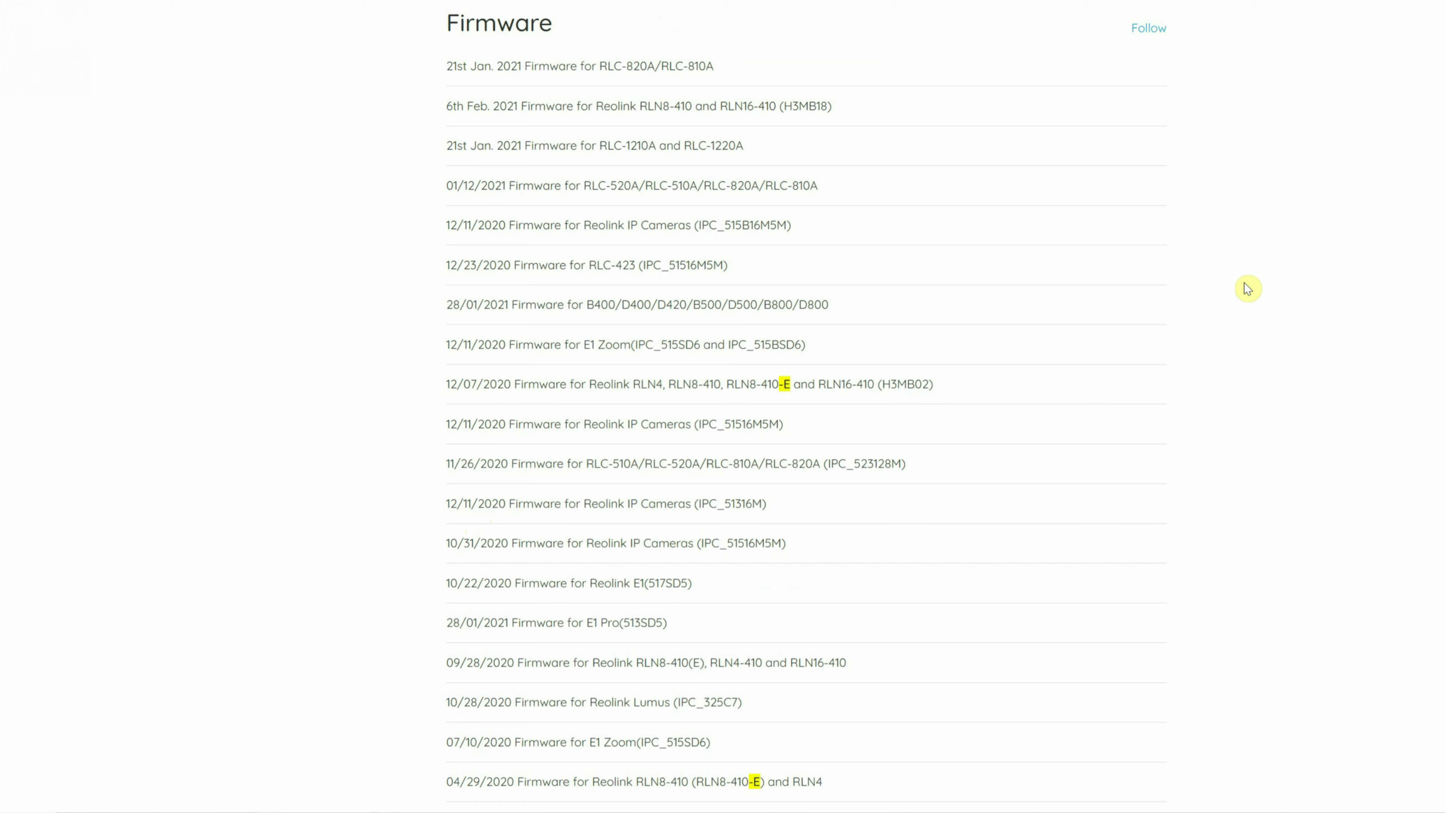
type("RLN8-410-E")
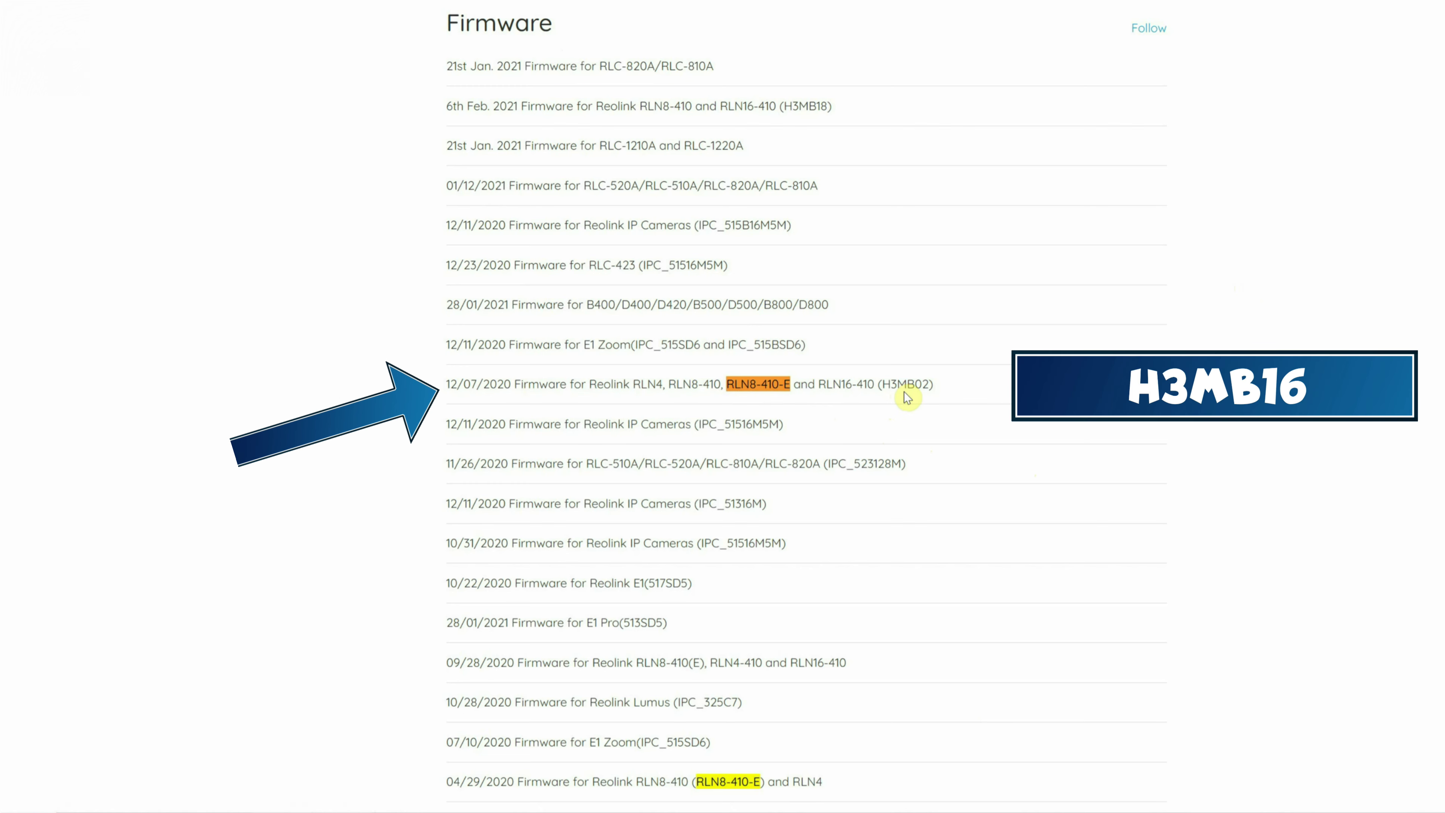
left_click(836, 391)
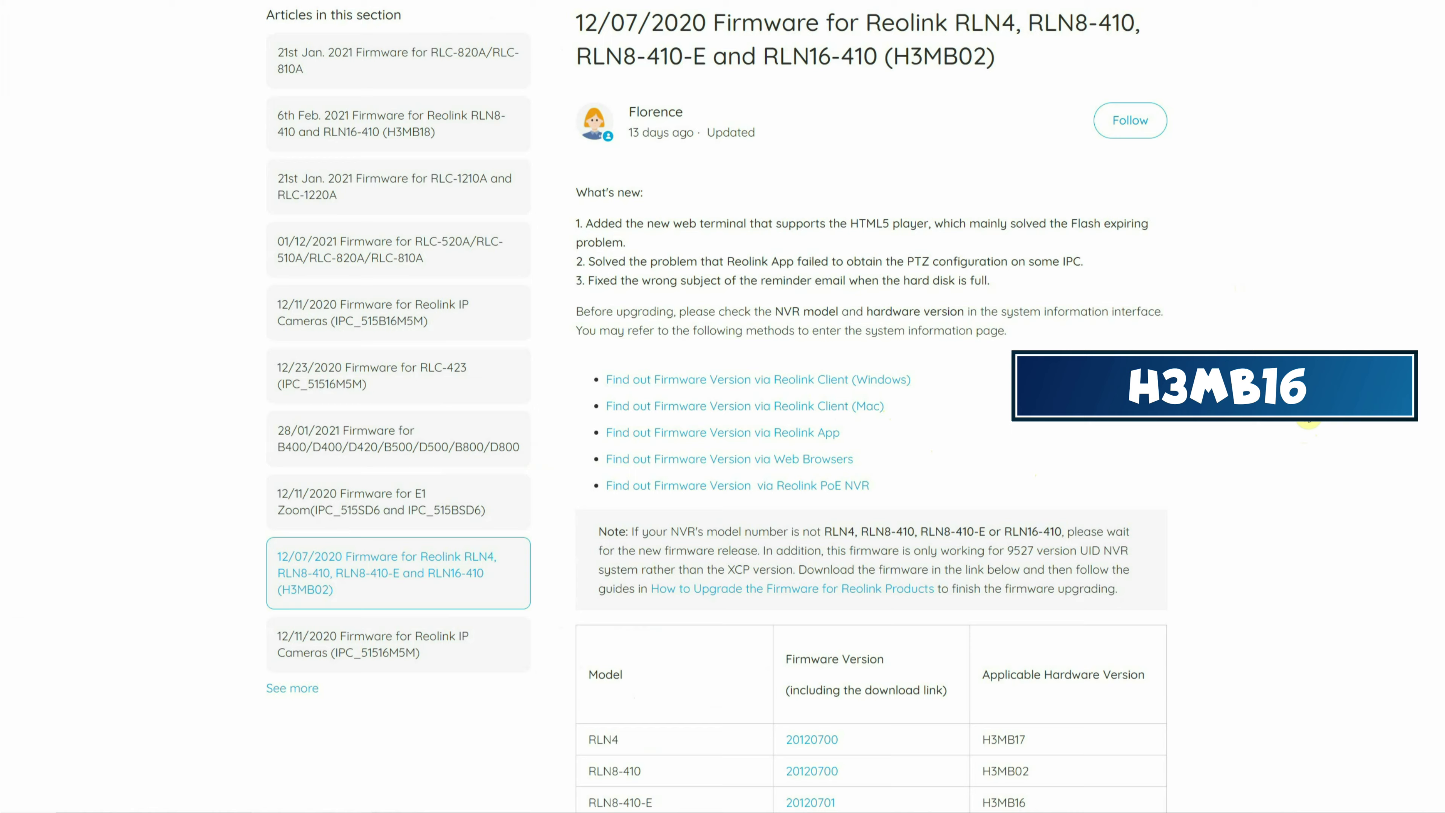
Download the RLN8-410-E 20120701 firmware zip and move it into the RLN8-410-E Firmware folder.
scroll(1303, 404, "down", 5)
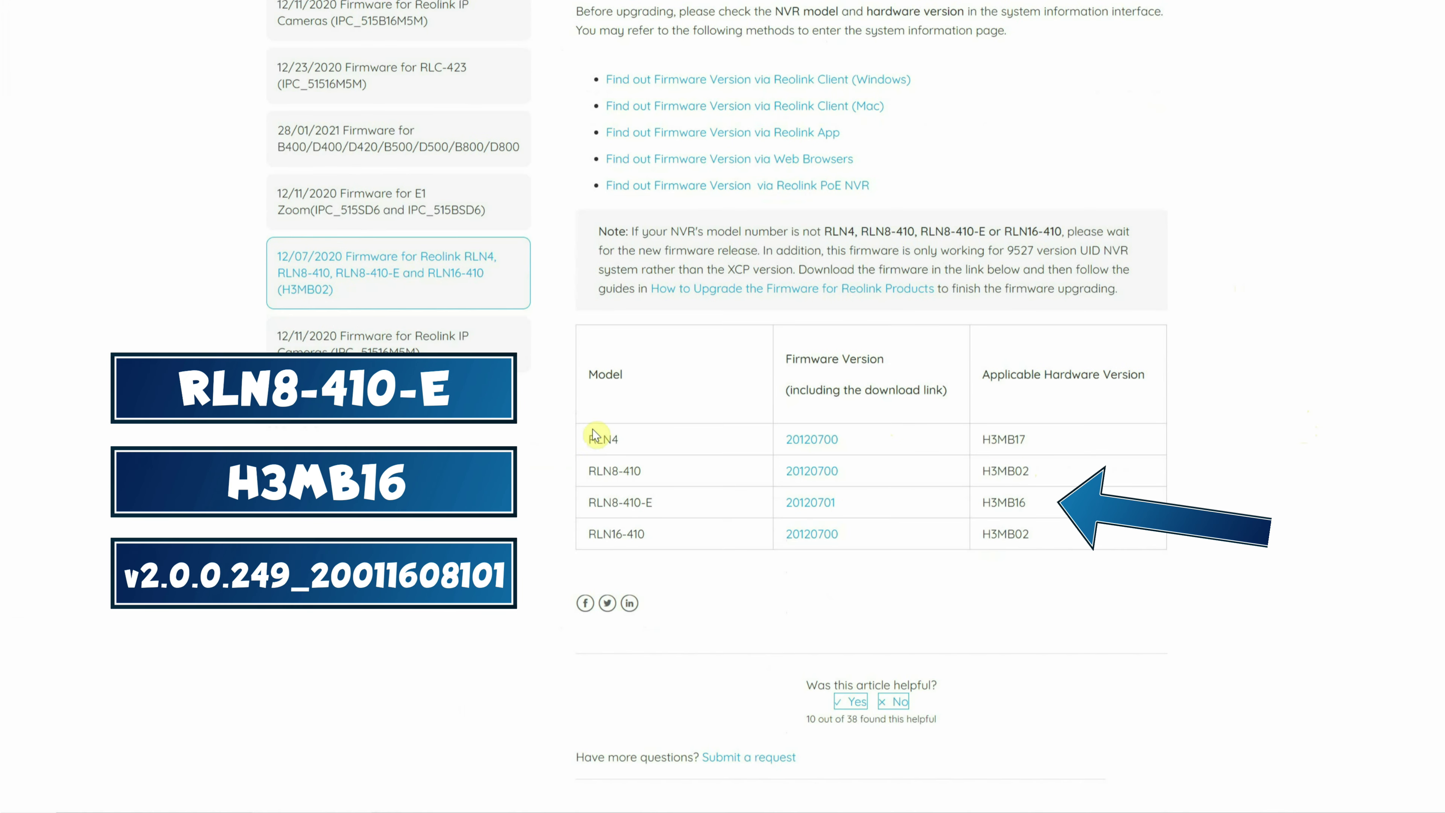
mouse_move(593, 504)
left_mouse_down()
mouse_move(661, 506)
mouse_move(593, 504)
left_mouse_up()
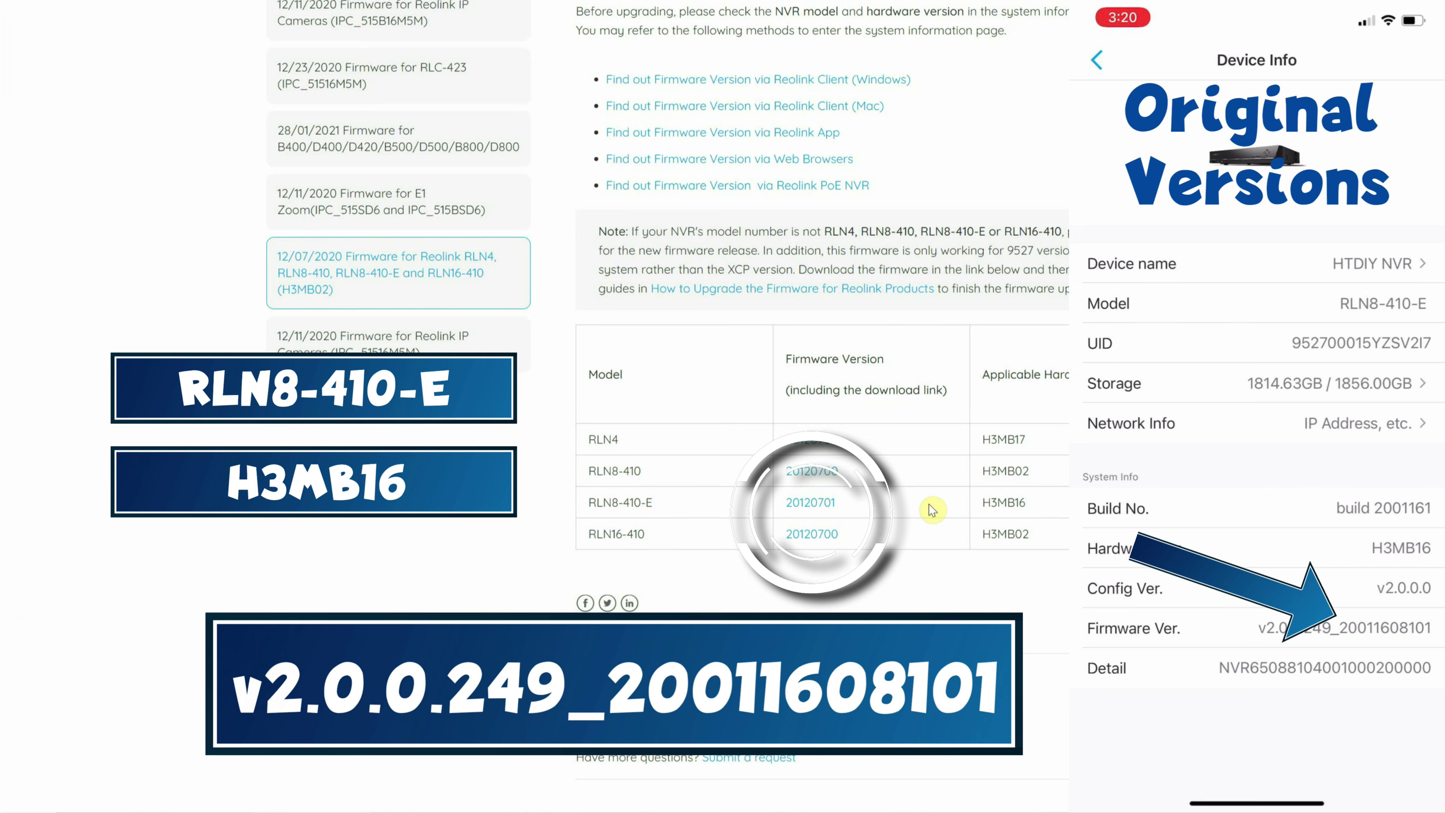
left_click(814, 504)
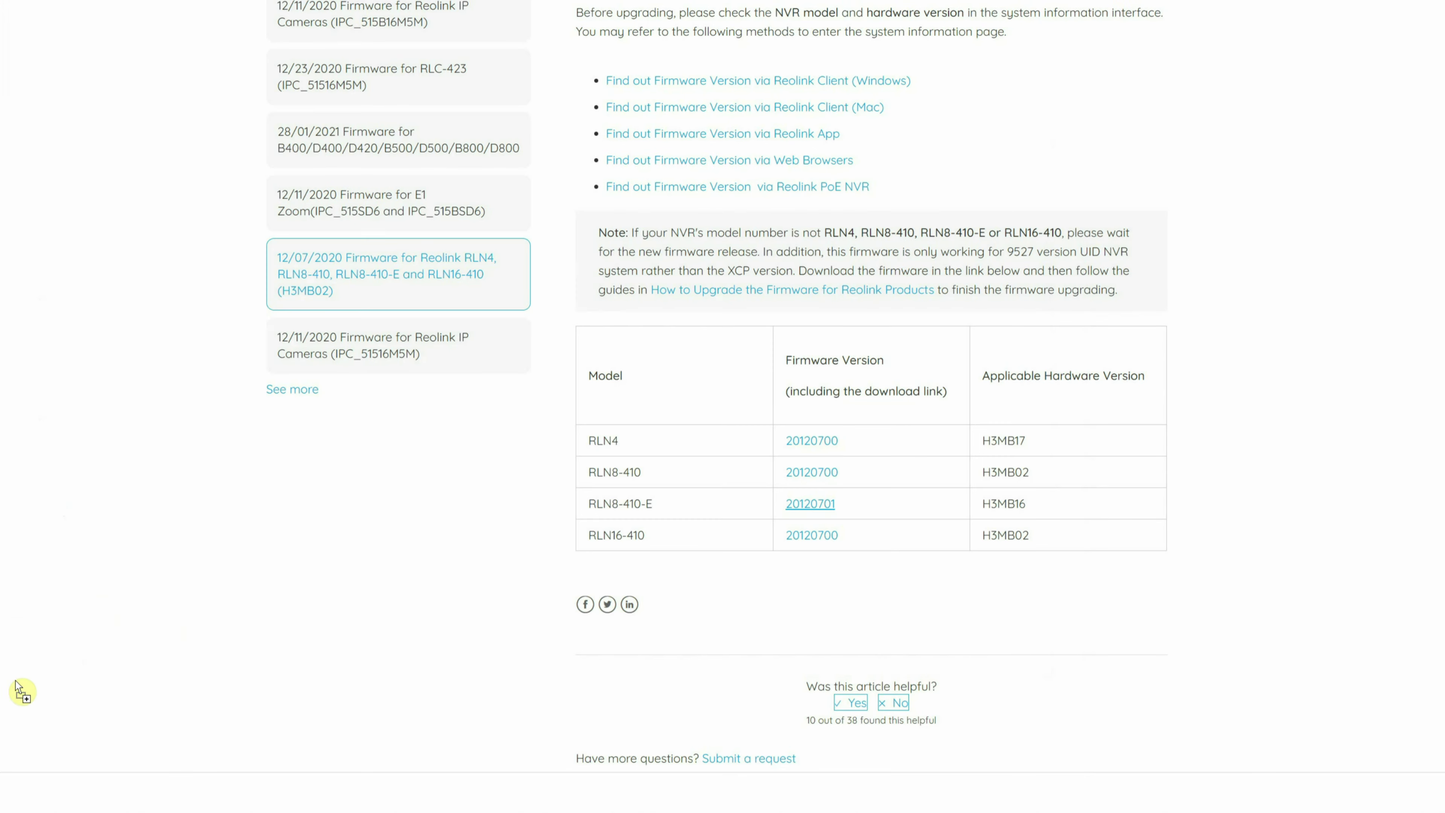
left_click_drag(21, 691, 509, 551)
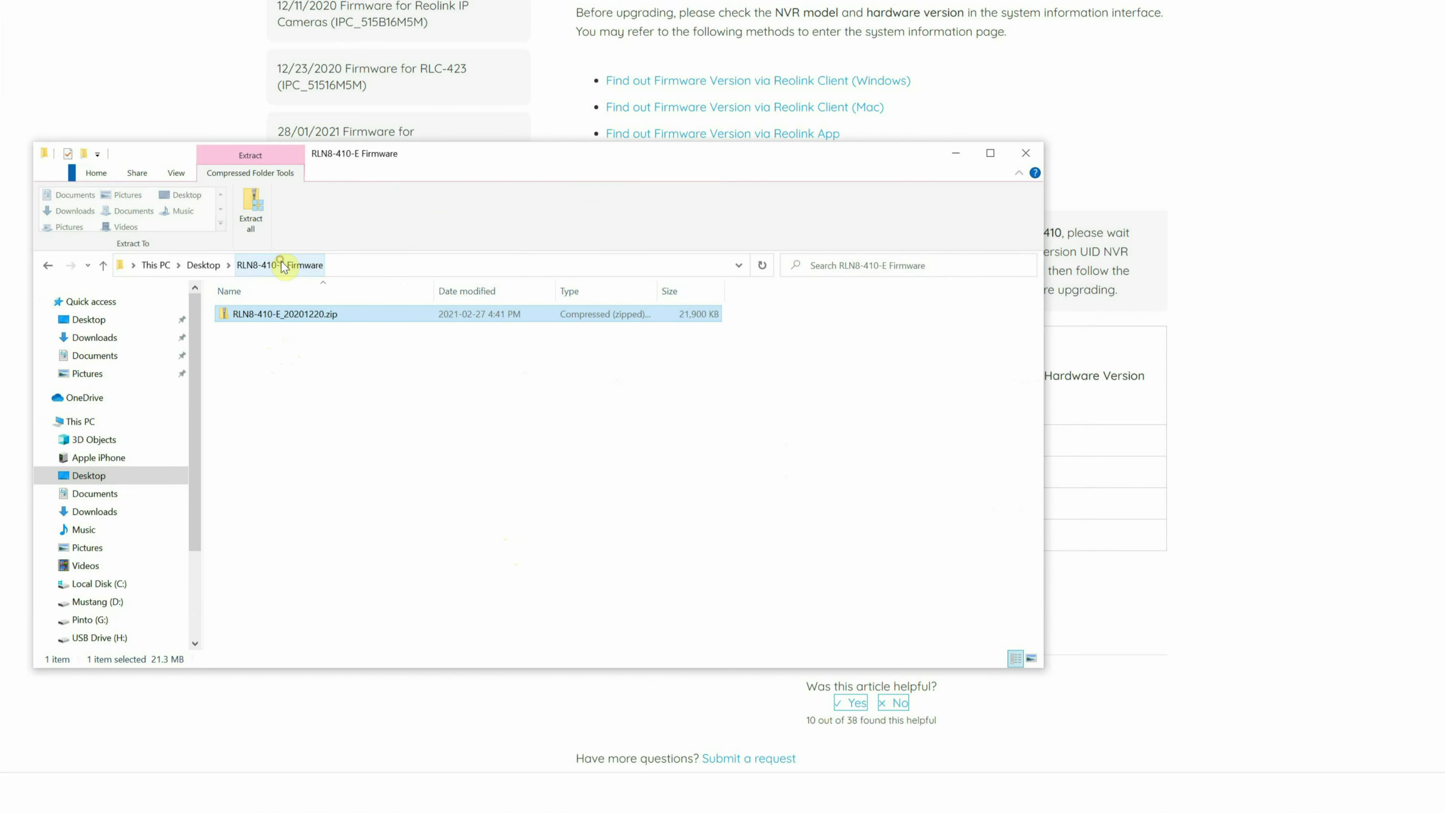
Paste the extracted firmware PAK file into the firmware folder, then onto USB Drive (H:).
right_click(291, 388)
left_click(327, 488)
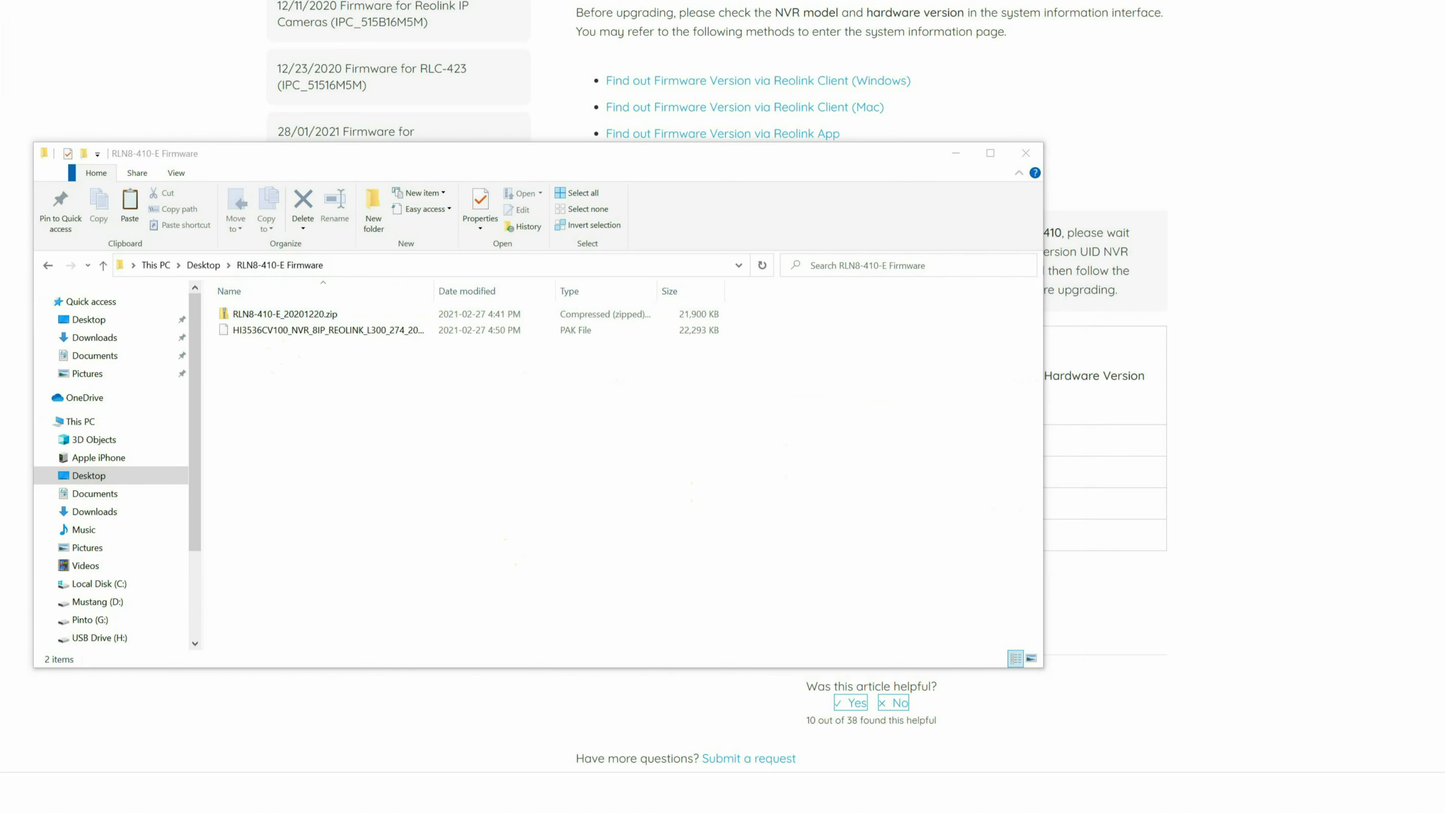
right_click(758, 325)
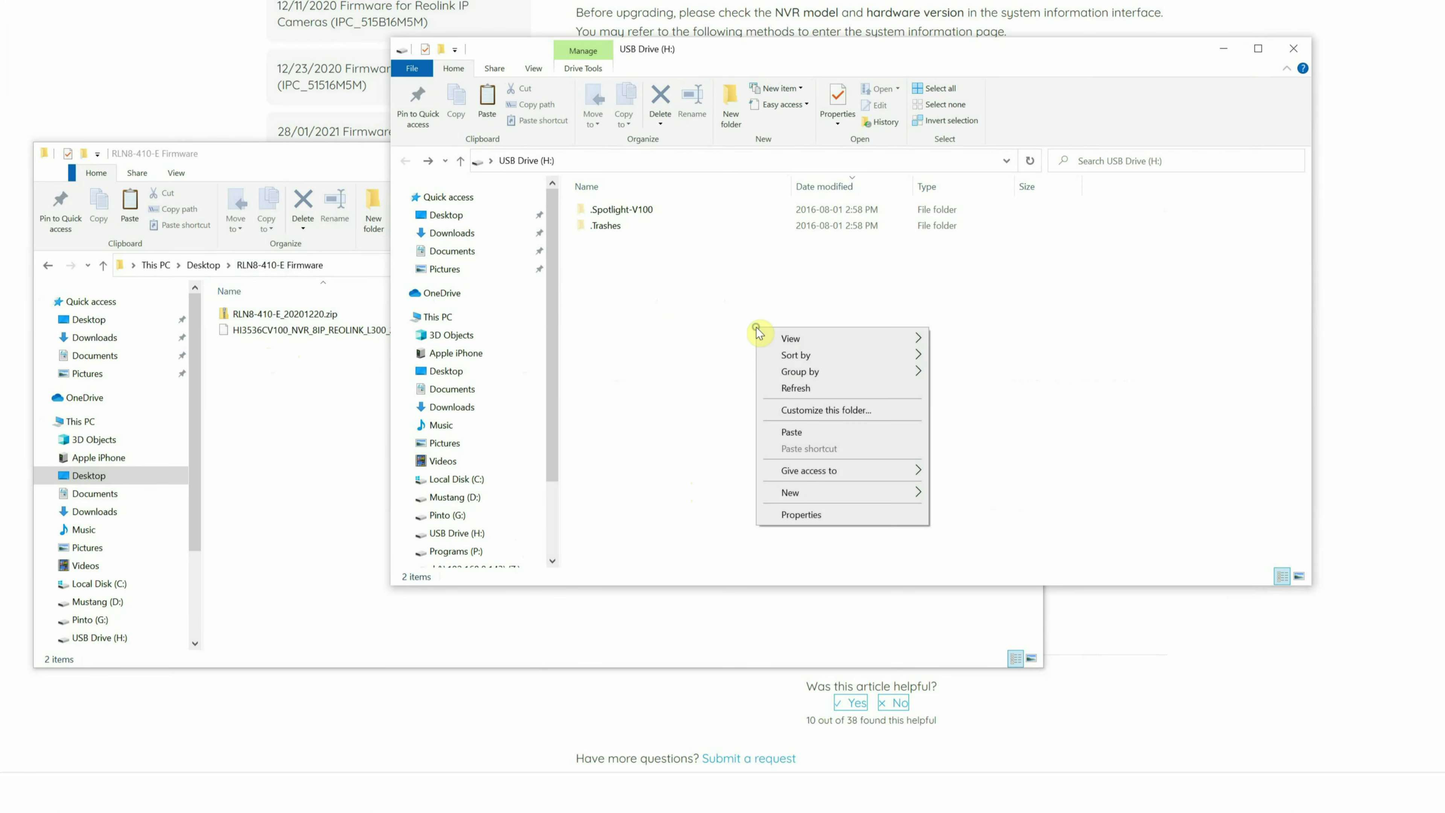
left_click(810, 433)
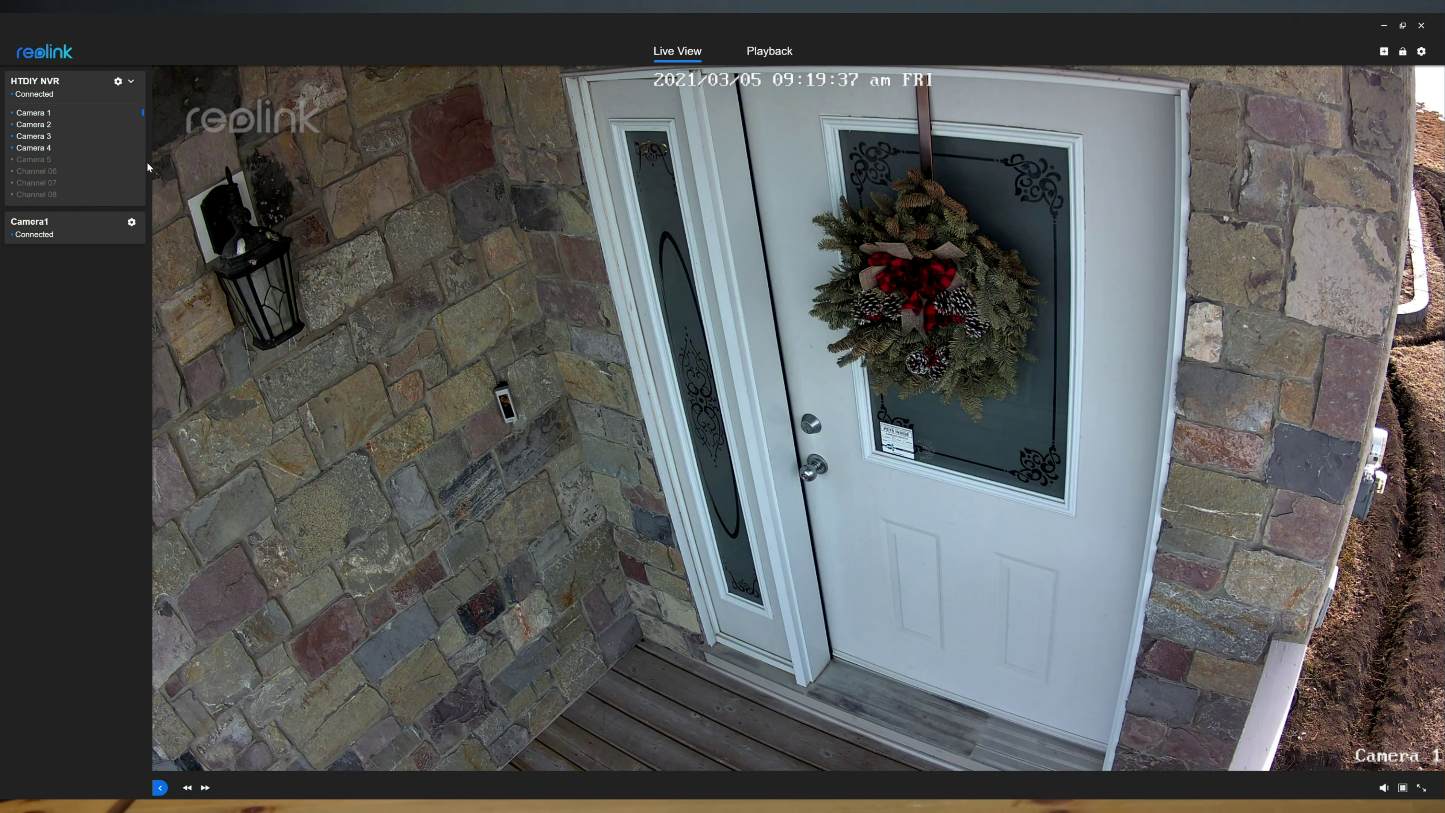
Open the HTDIY NVR's Settings at System > Maintenance to reach Firmware Upgrade.
left_click(118, 84)
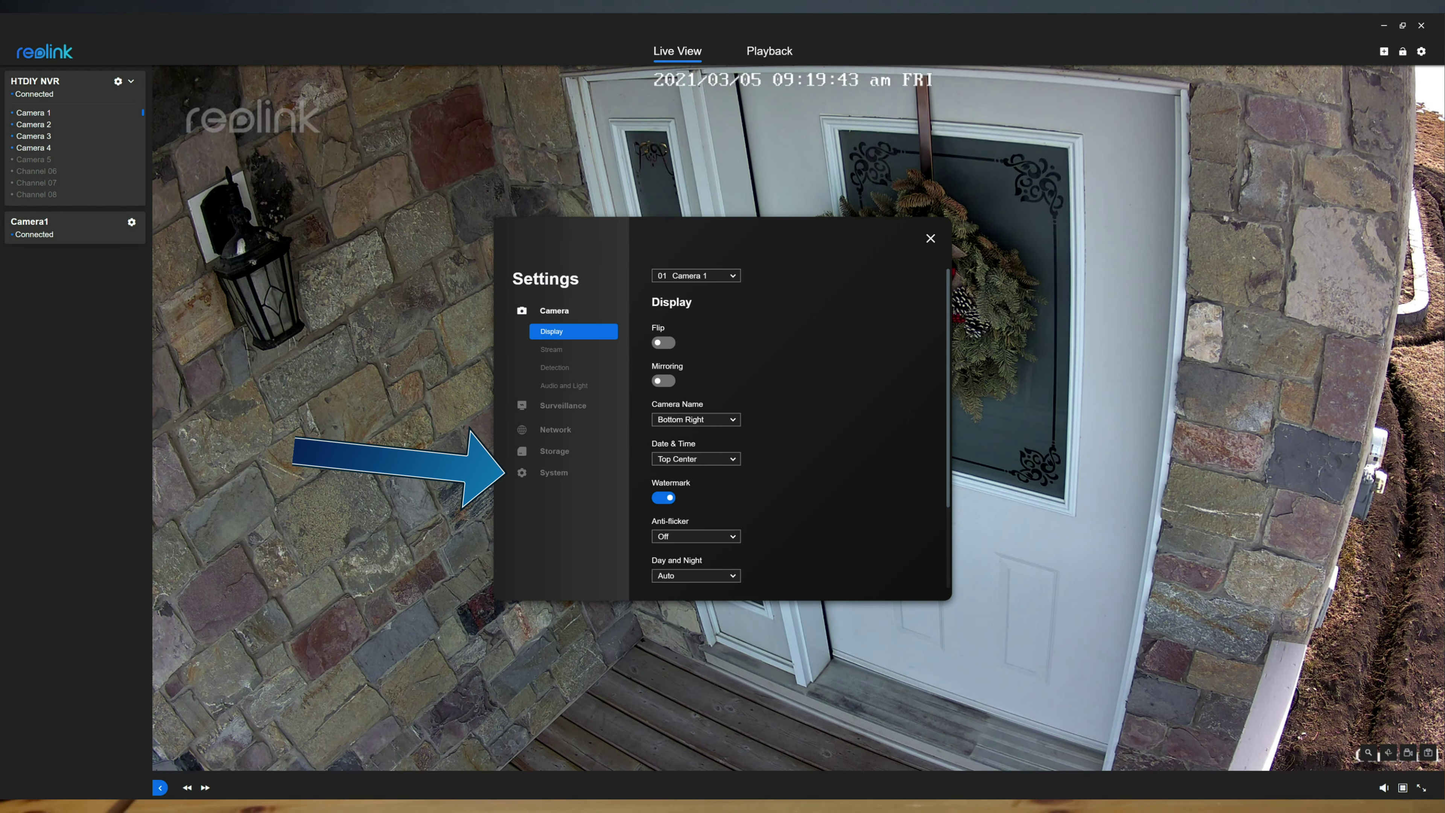
left_click(559, 475)
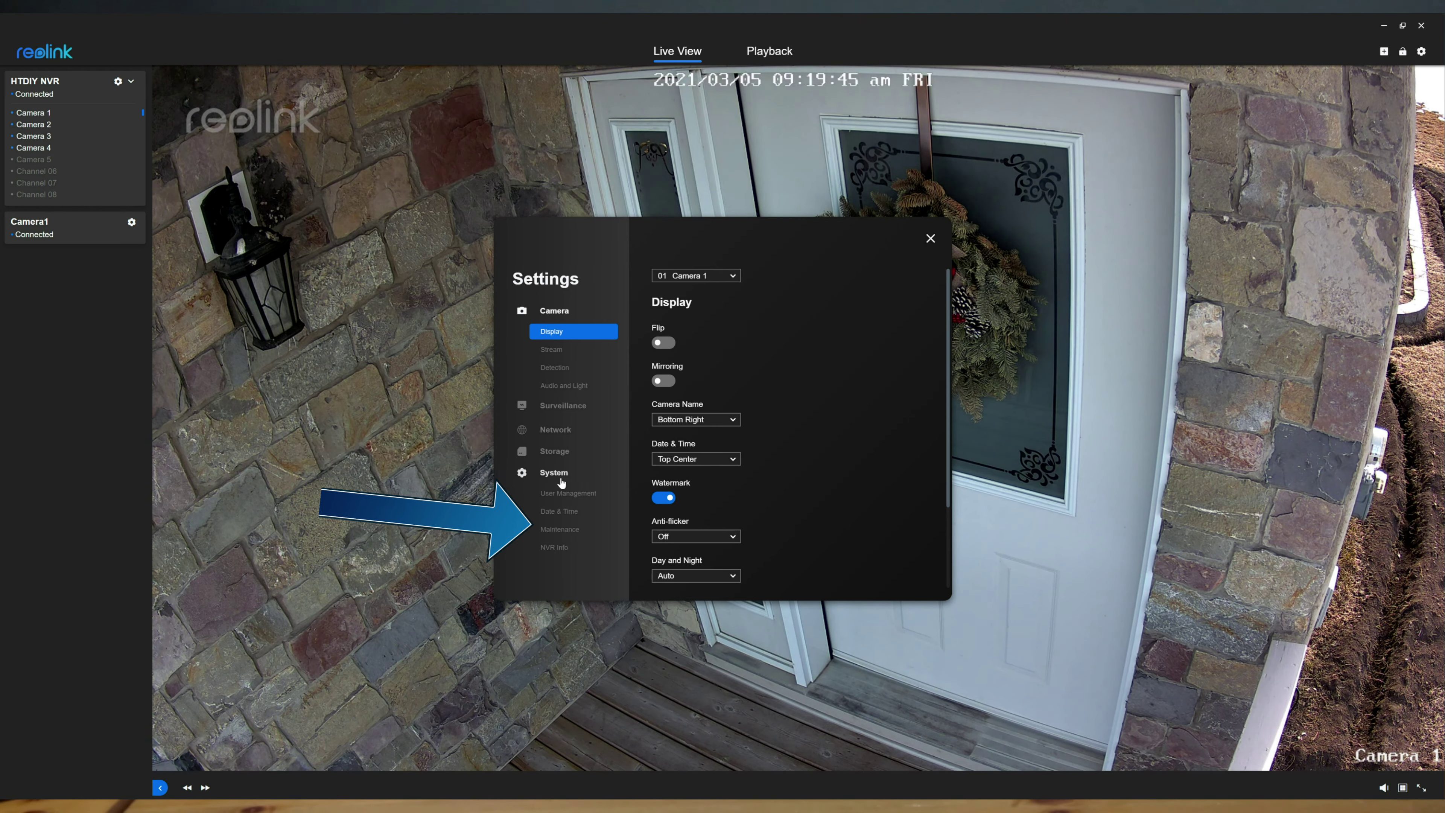
left_click(562, 530)
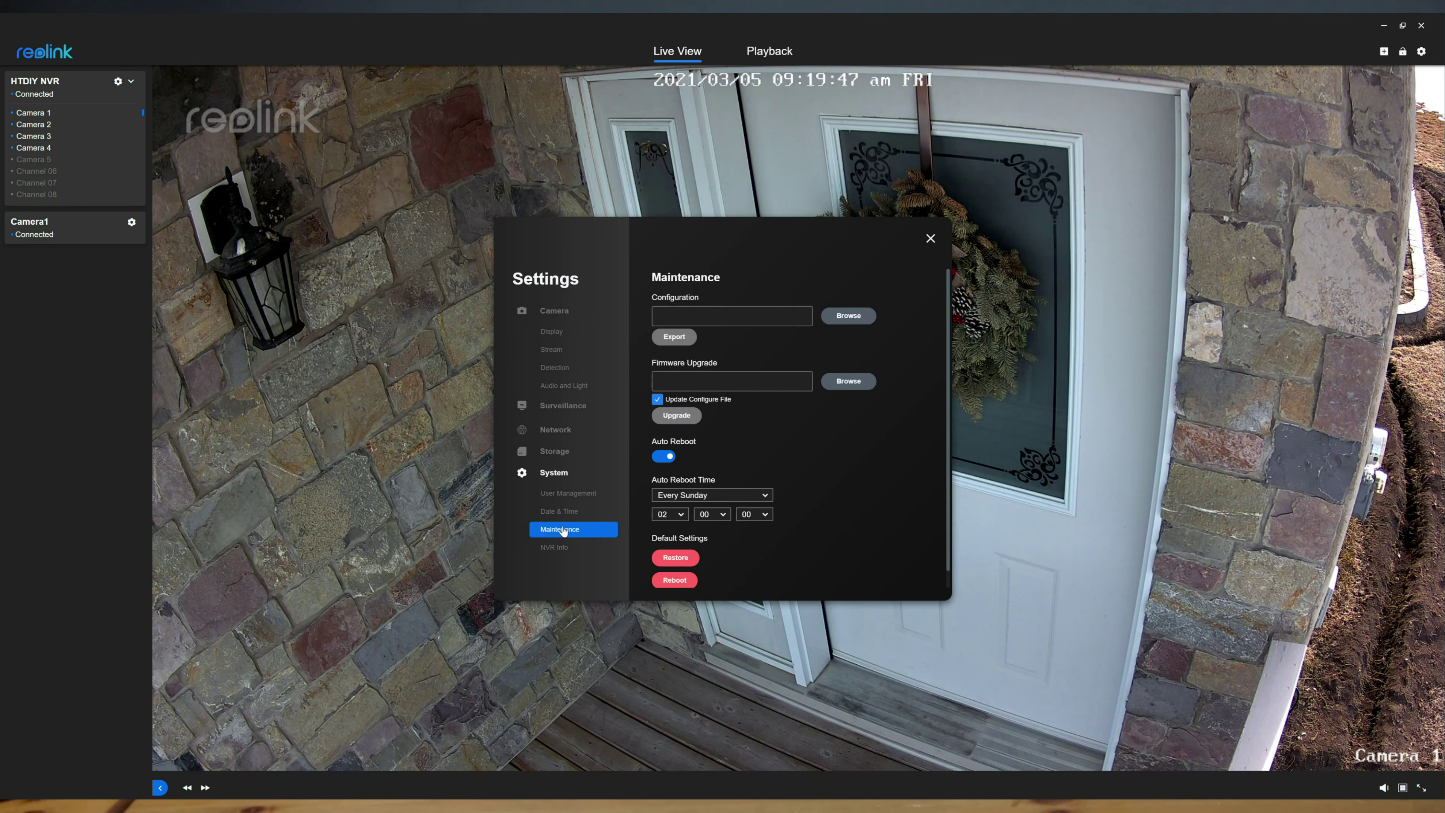
Load the .pak file from the Upgrade folder and start the NVR firmware upgrade.
left_click(848, 381)
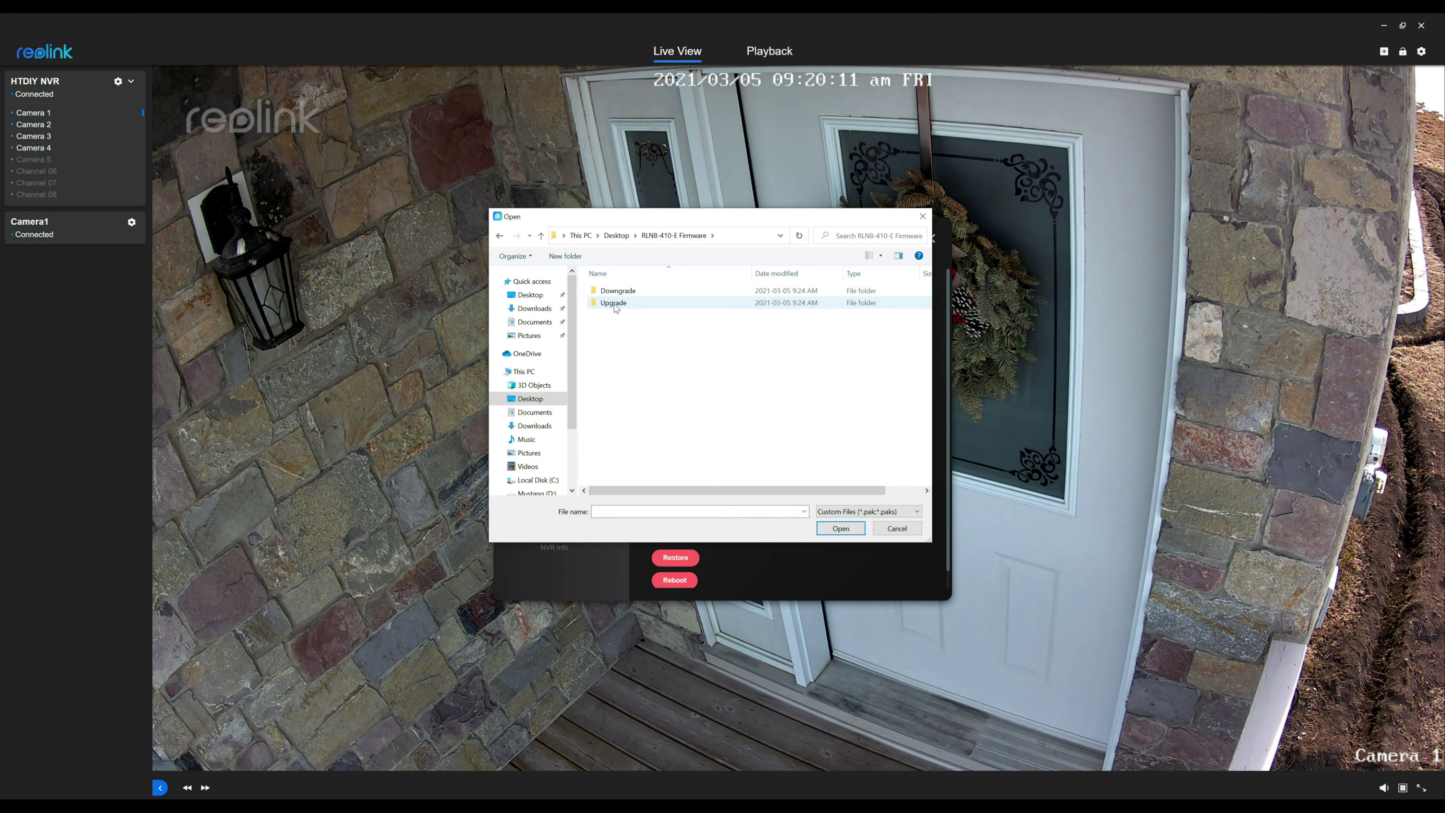
double_click(614, 304)
left_click(626, 292)
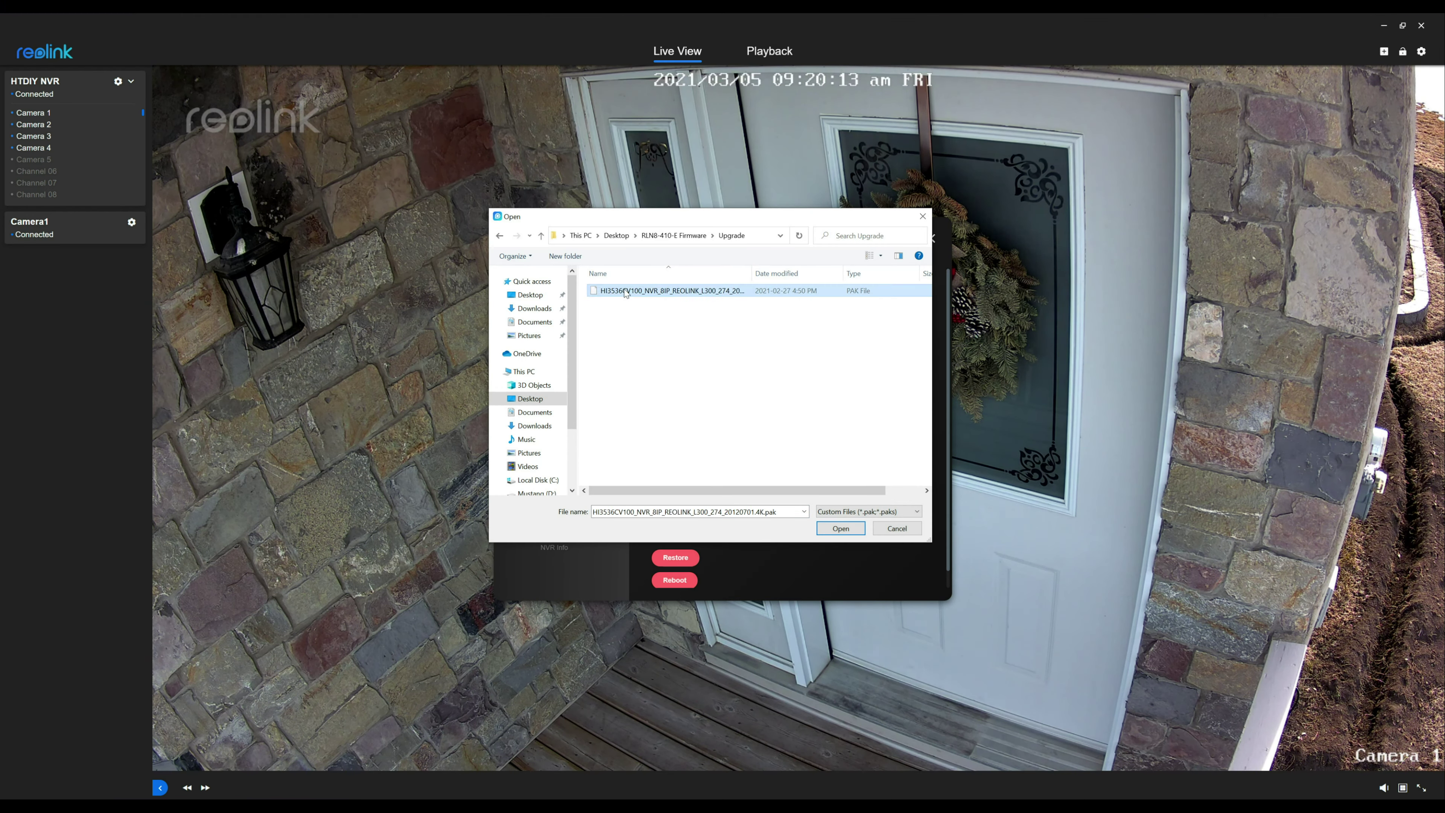
left_click(840, 528)
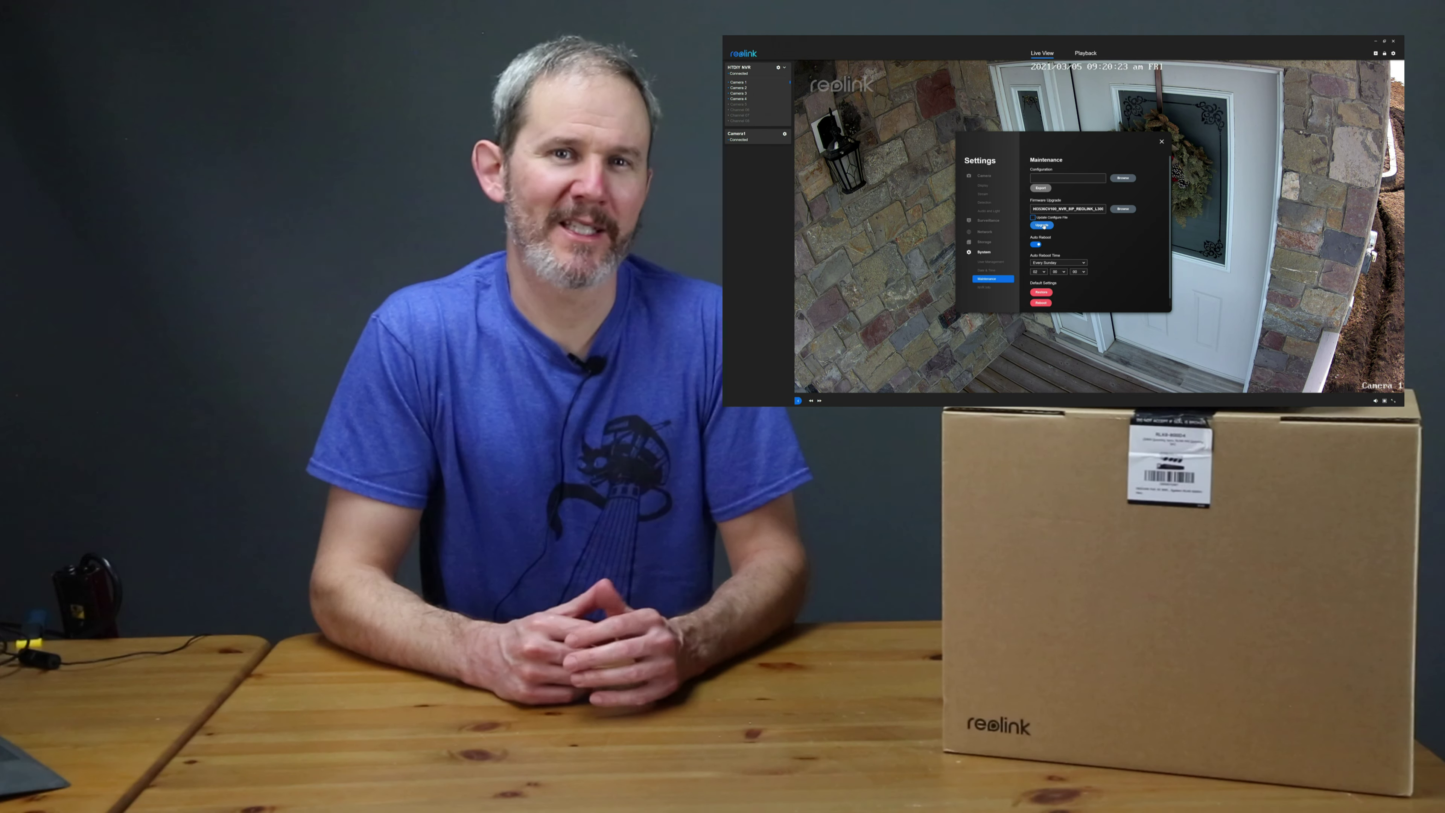
left_click(1042, 226)
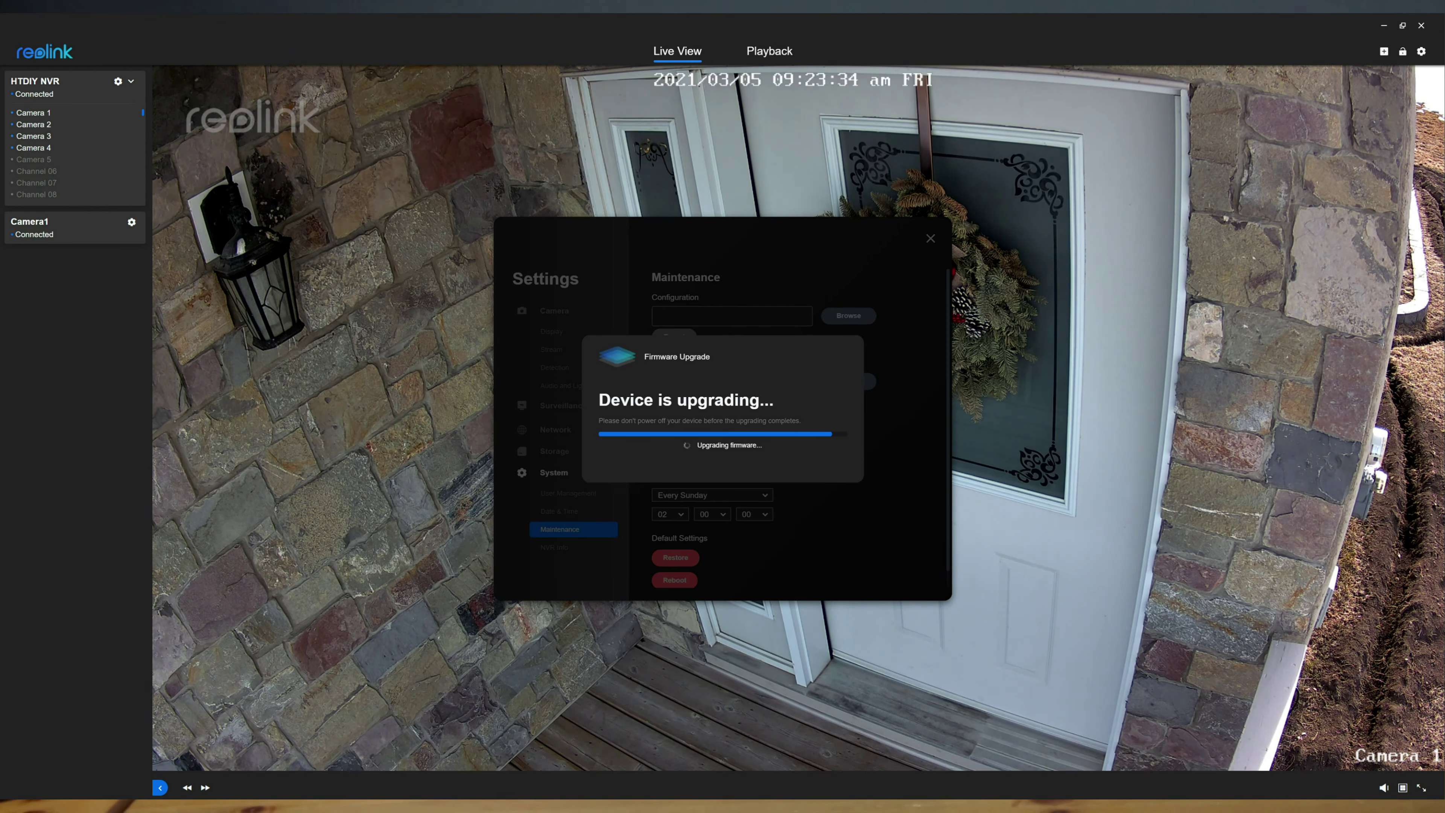
Acknowledge the finished upgrade and check that NVR Info shows firmware v2.0.0.274_20120701.
left_click(820, 453)
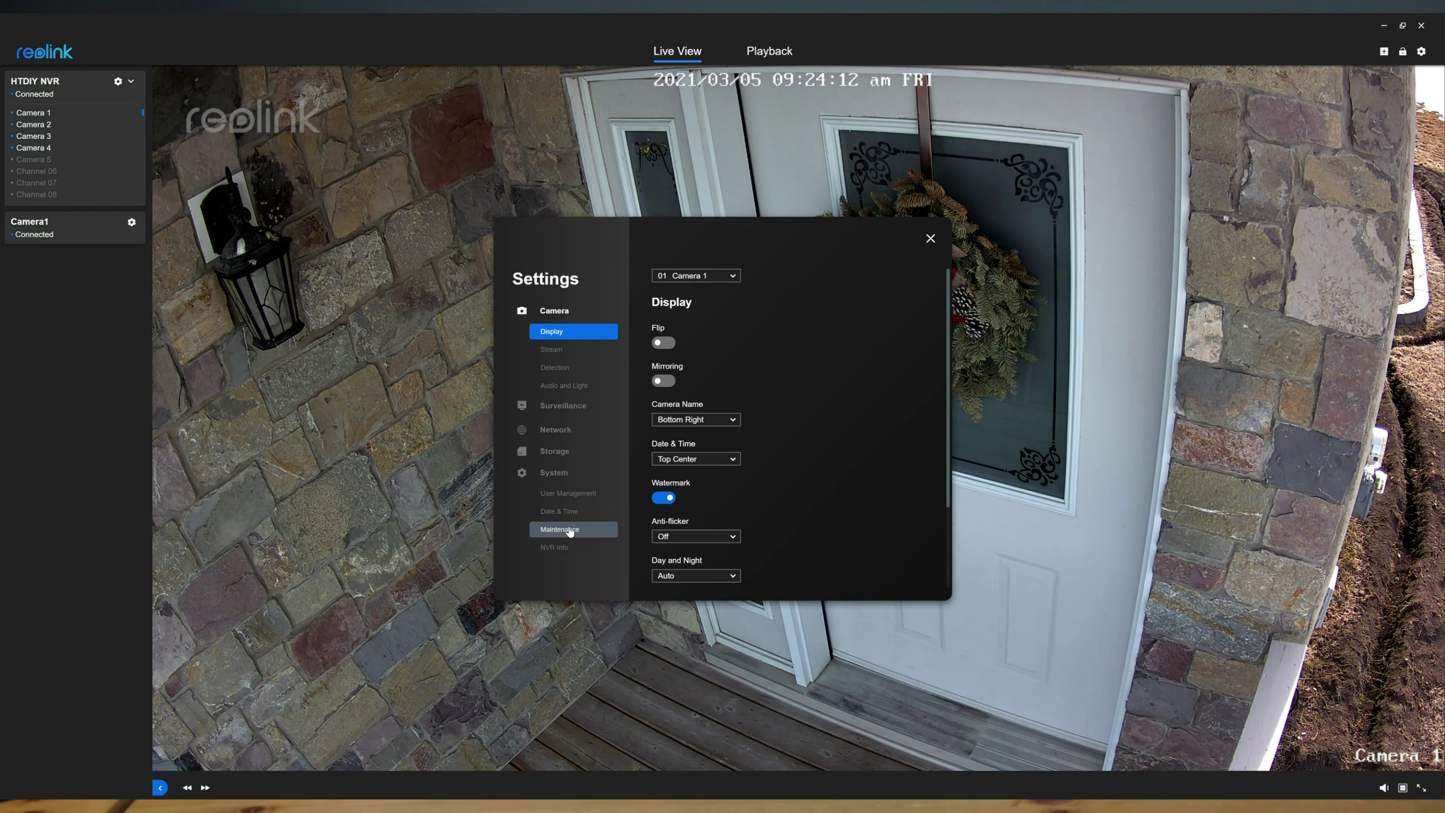
left_click(558, 547)
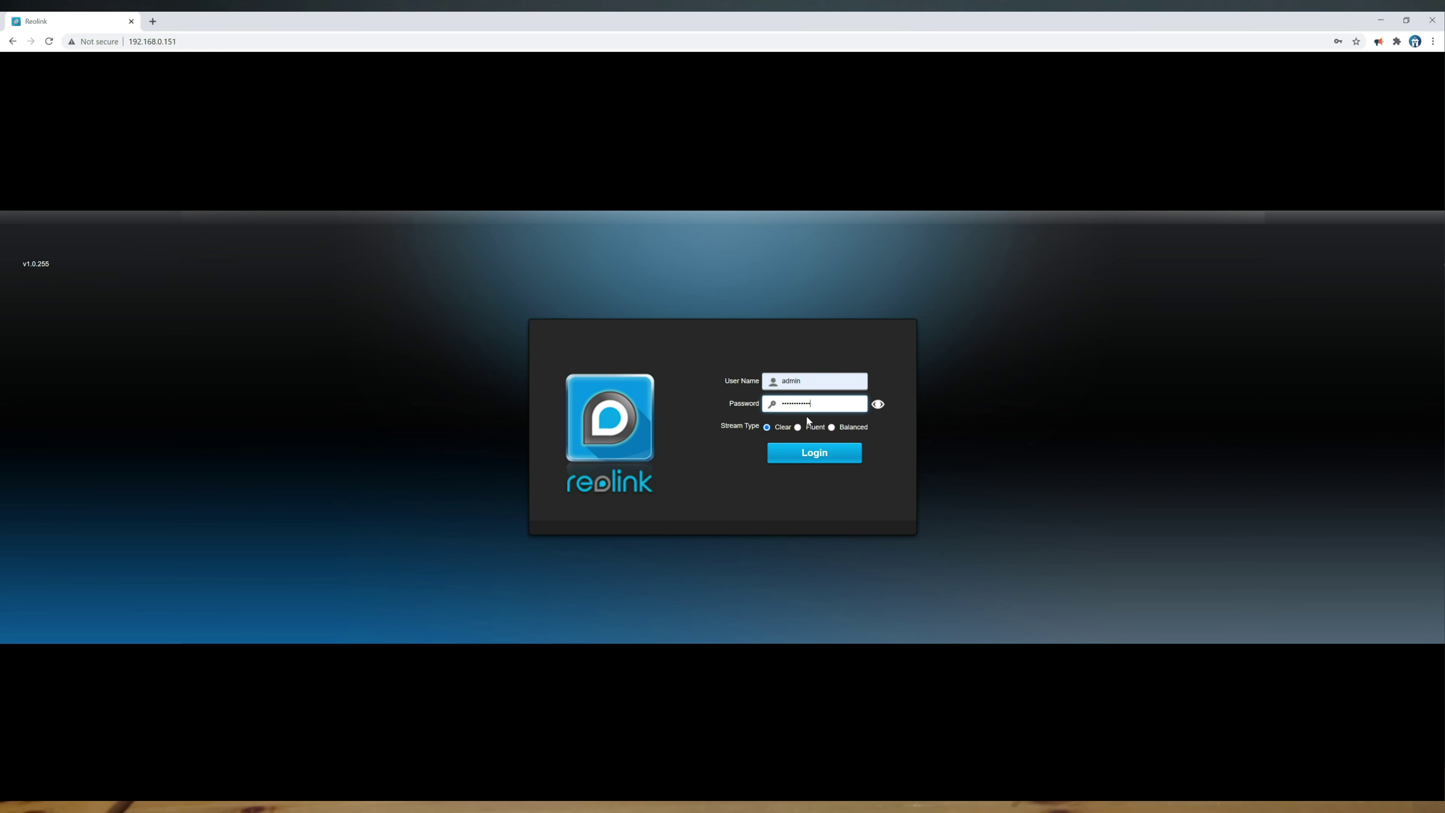
Sign in to the NVR web interface and open Device Settings > System > Maintenance.
left_click(797, 452)
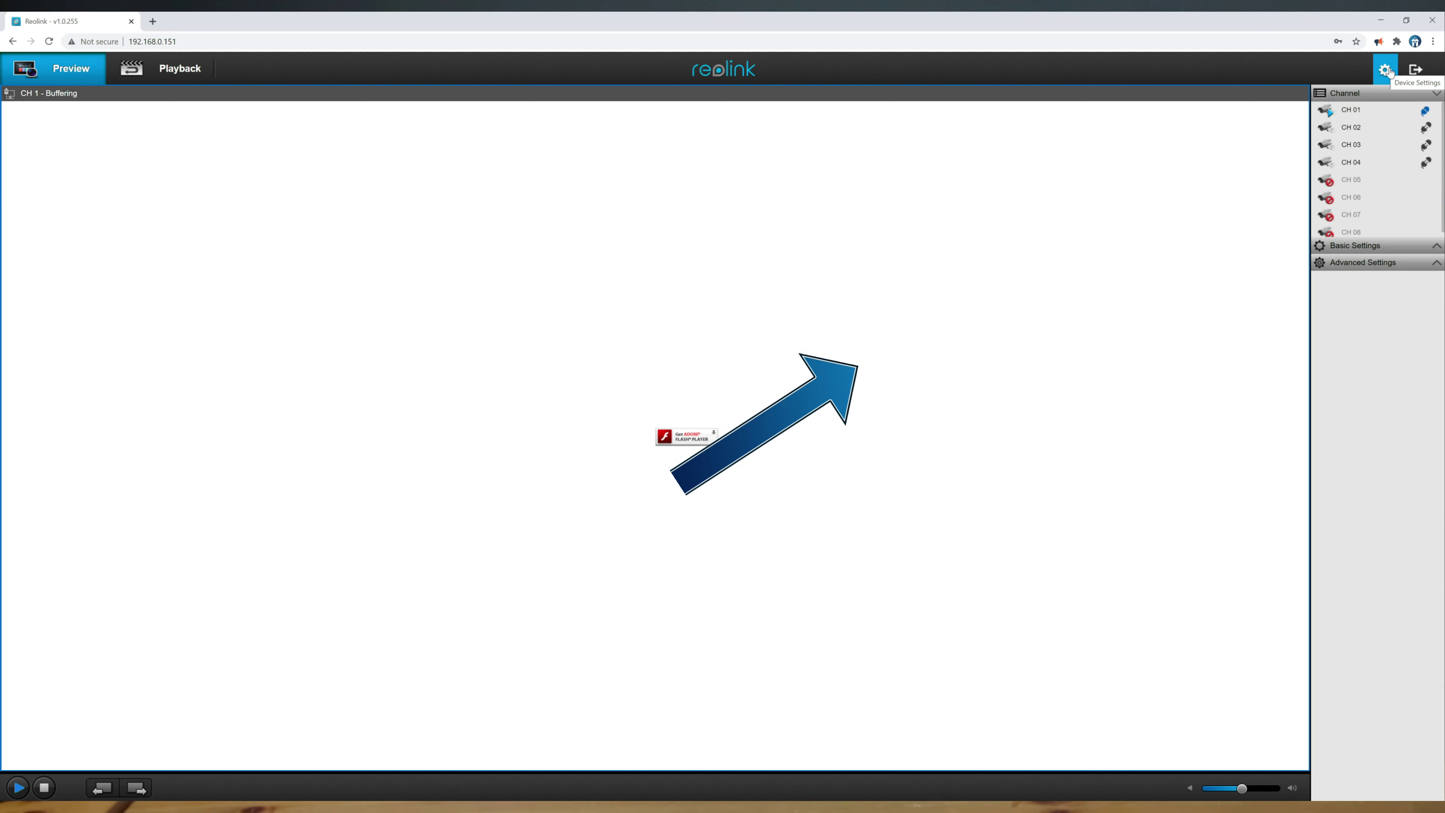
left_click(1386, 70)
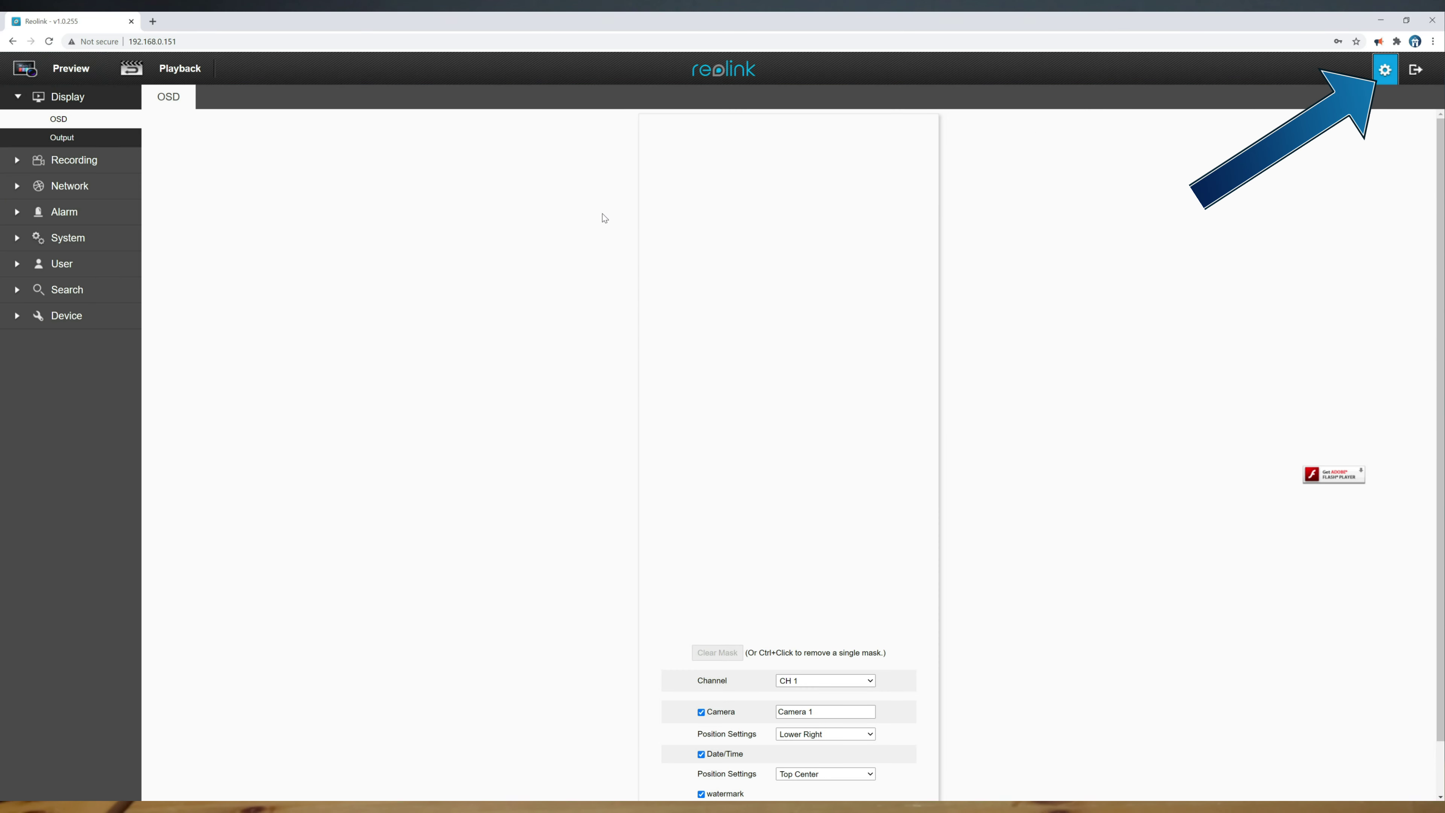
left_click(26, 238)
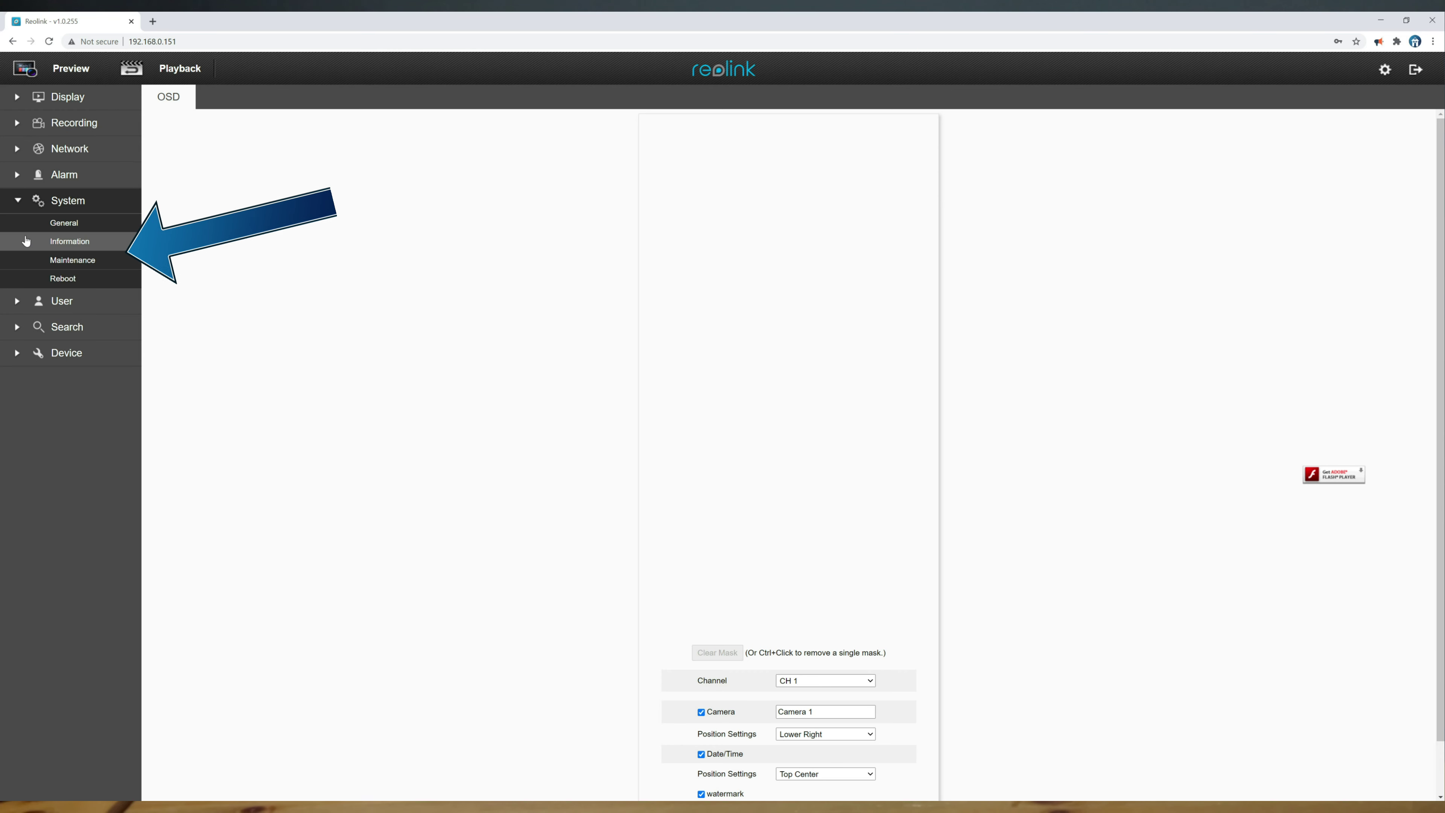
left_click(72, 261)
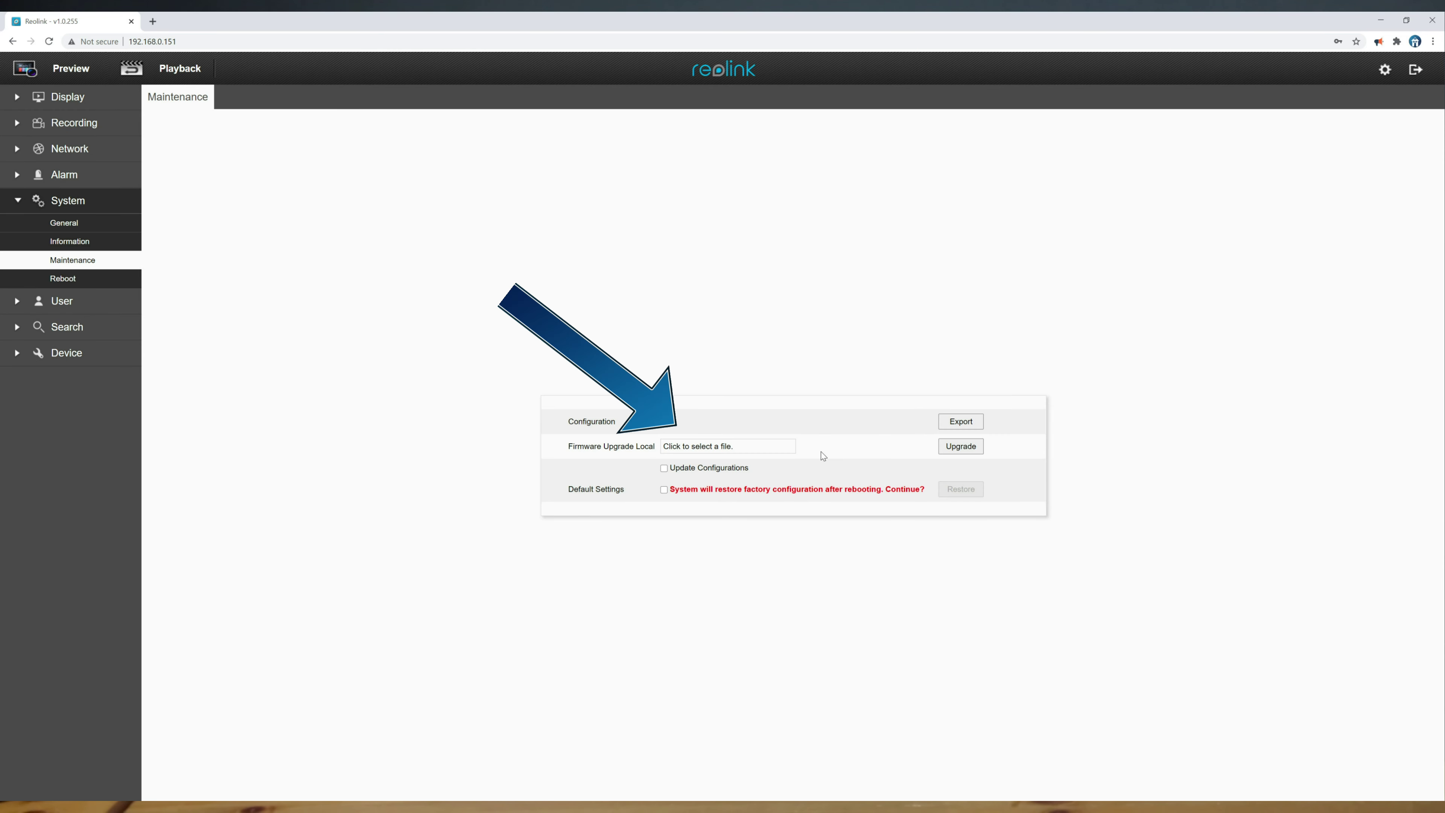
Load HI3536CV100_NVR_8IP_REOLINK_L300_274_20120701.4K.pak as the local firmware upgrade file.
left_click(772, 449)
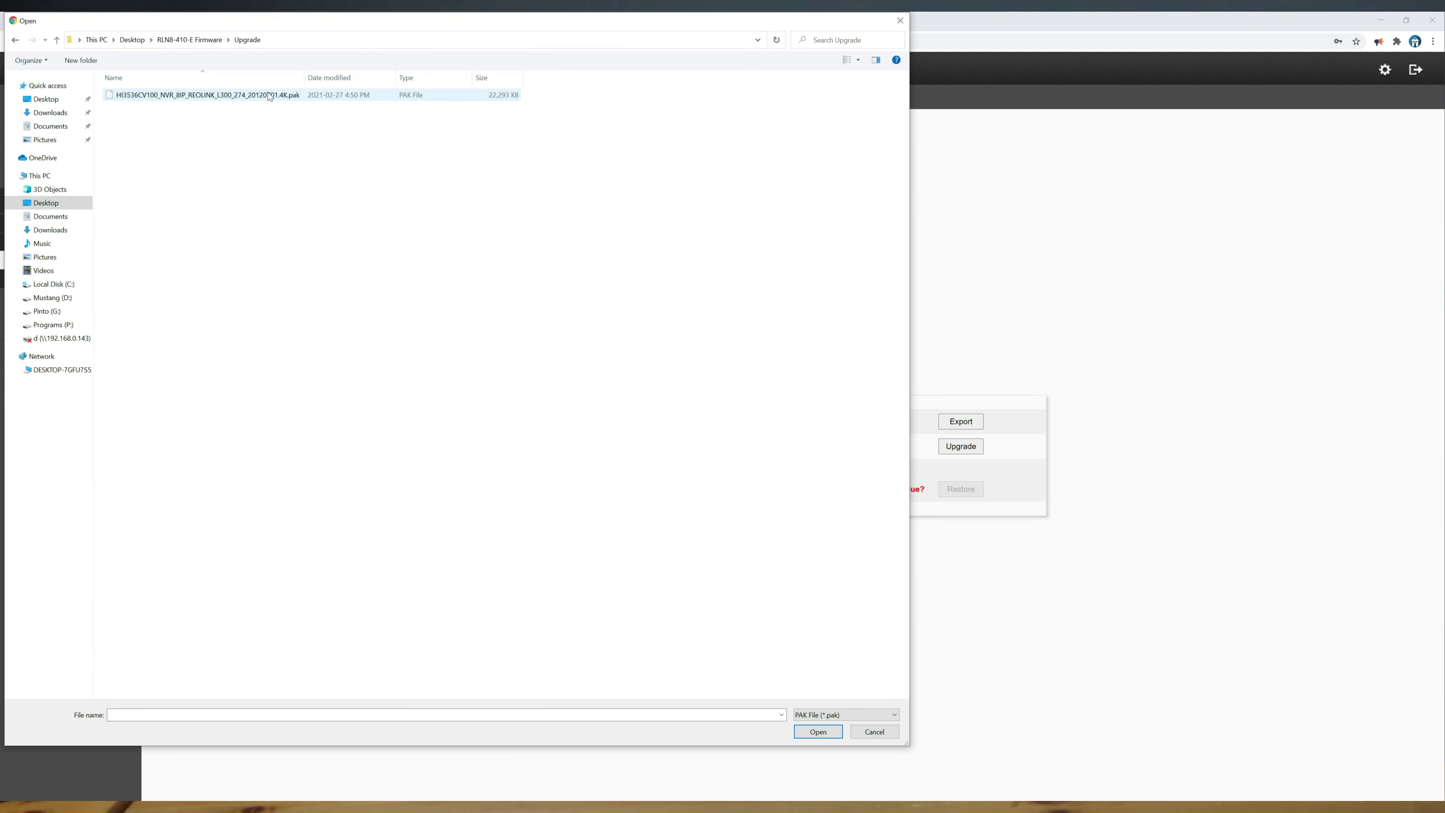
left_click(232, 94)
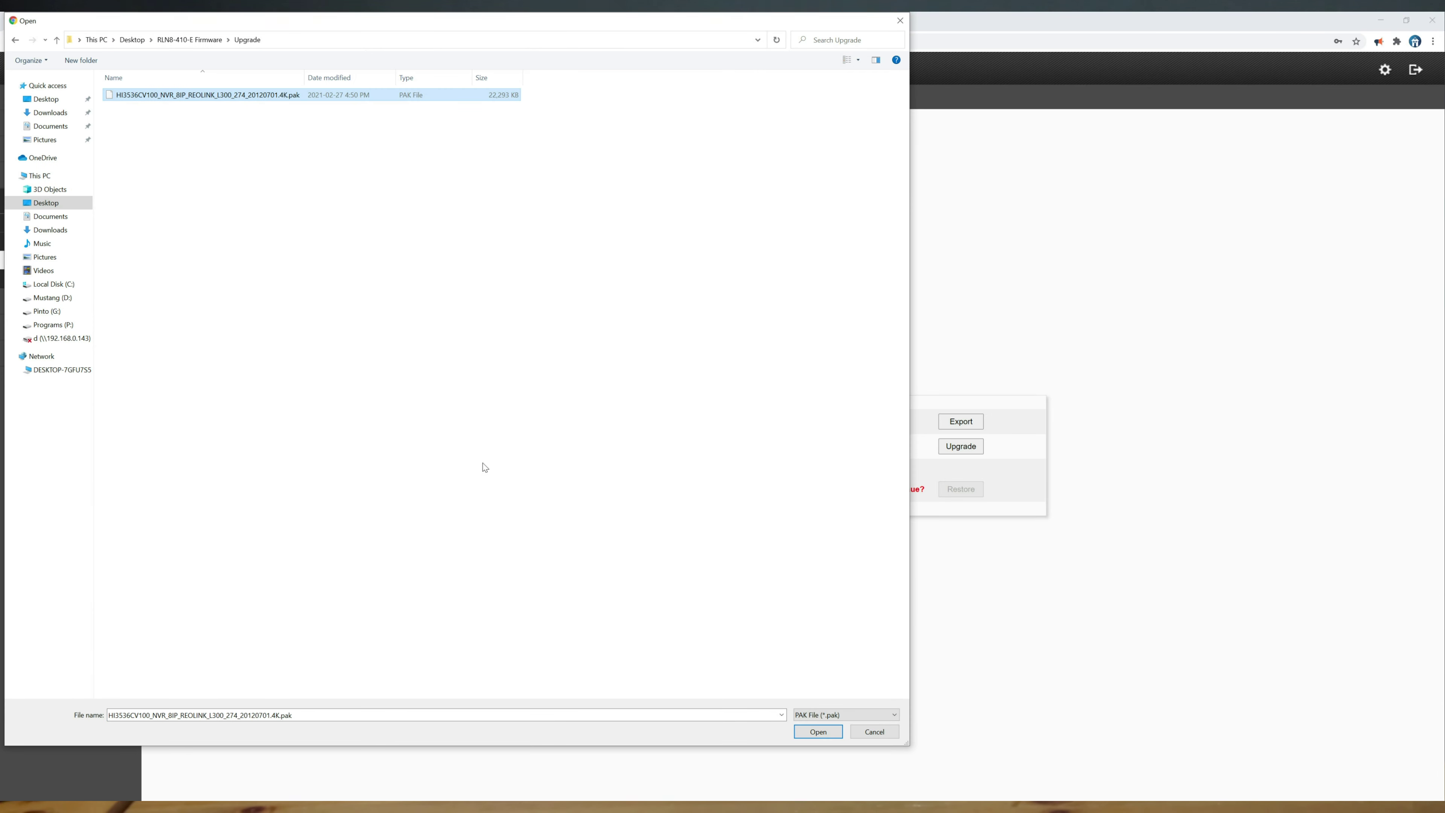
left_click(803, 730)
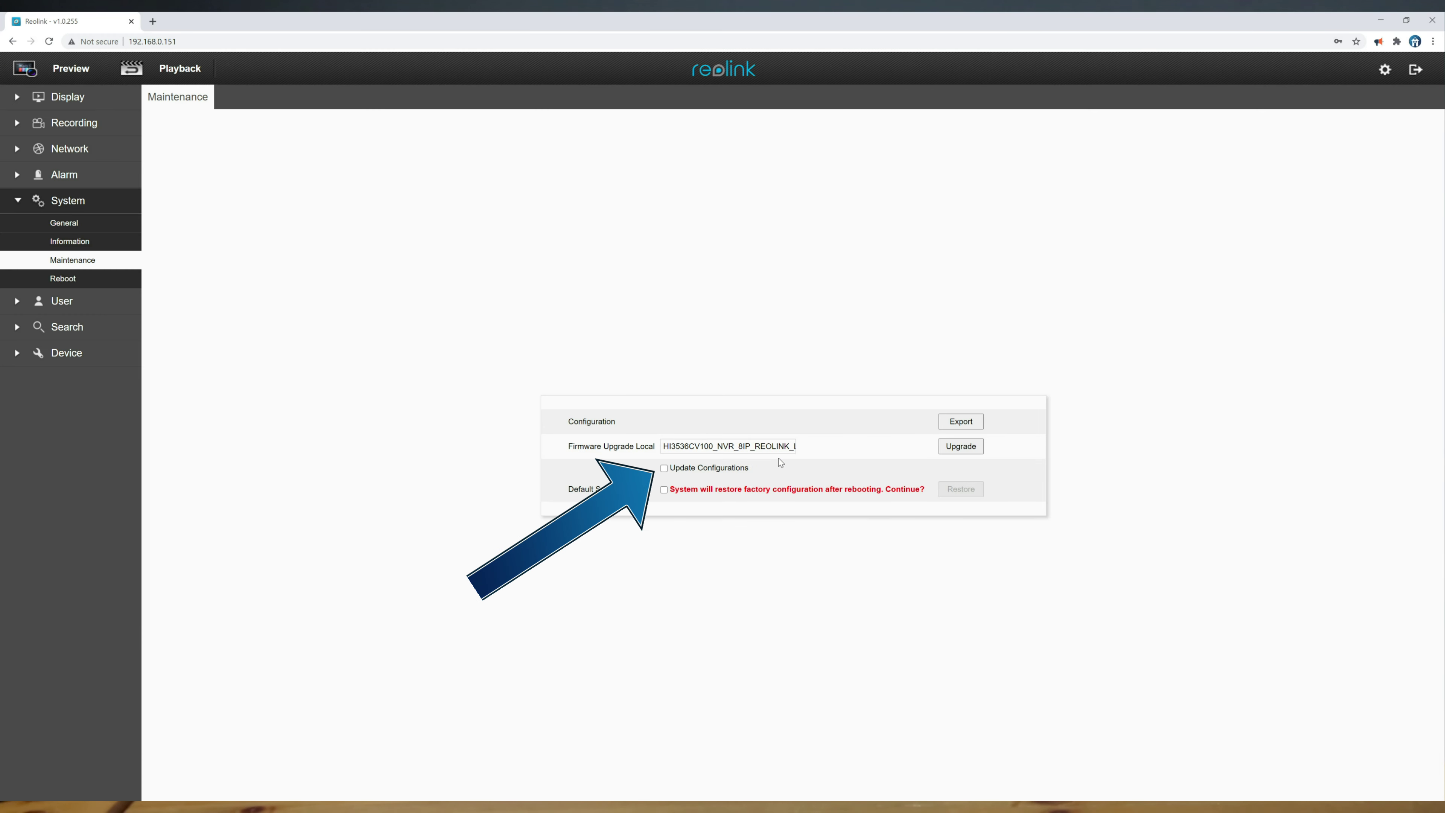
Run the local firmware upgrade, log back in as admin, and let the page reload to login.
left_click(961, 447)
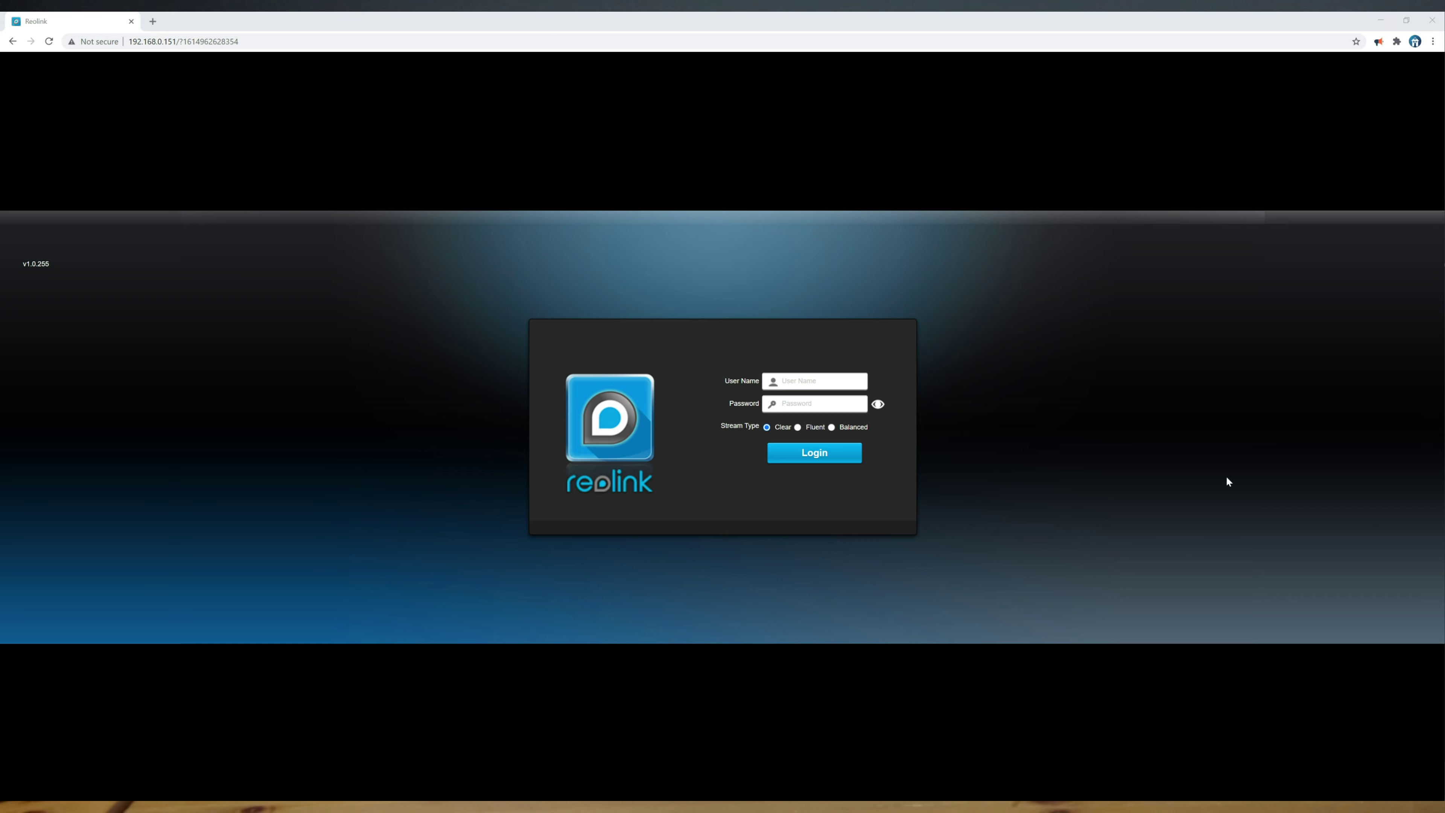
type("admin")
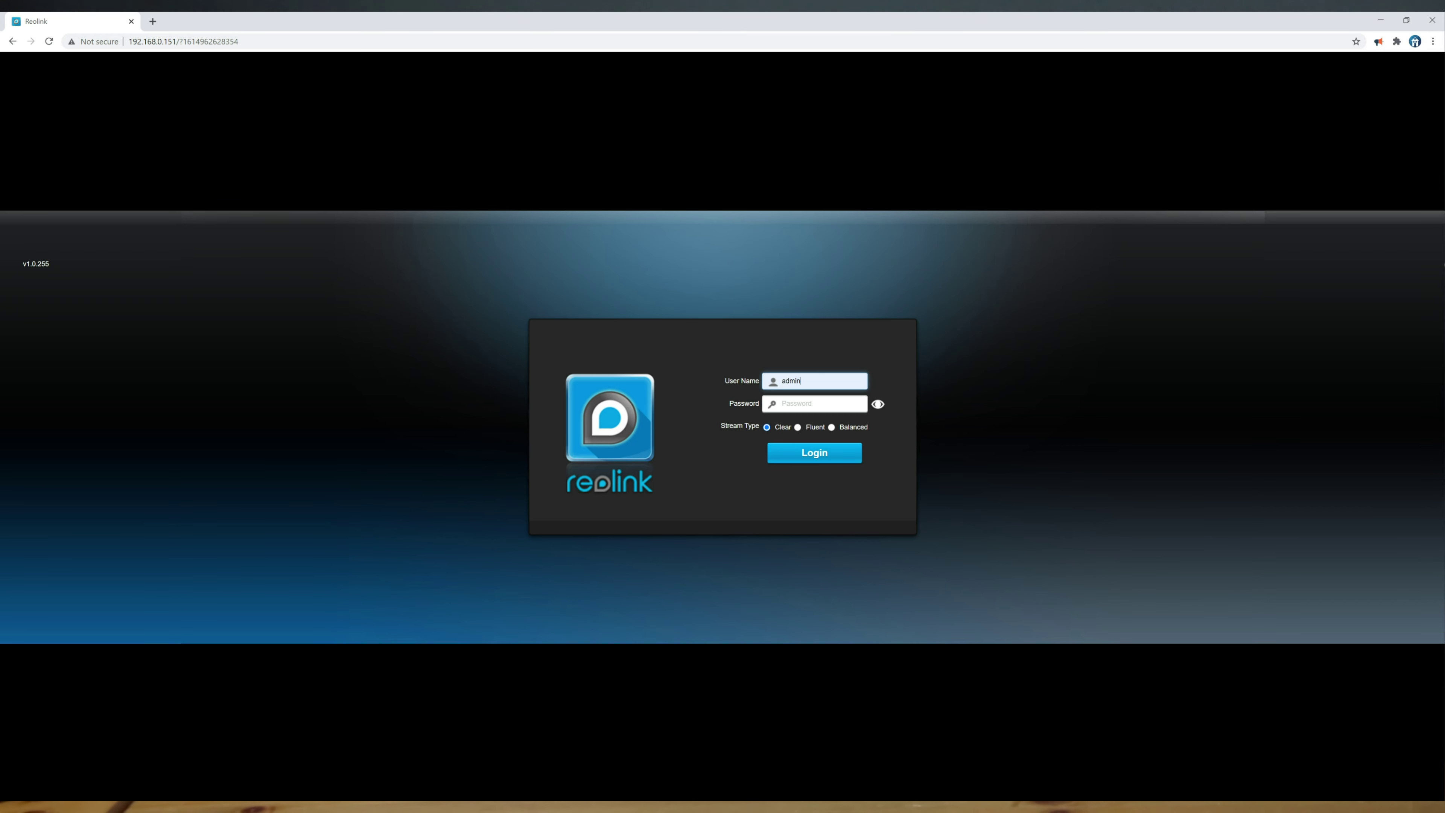
key("Tab")
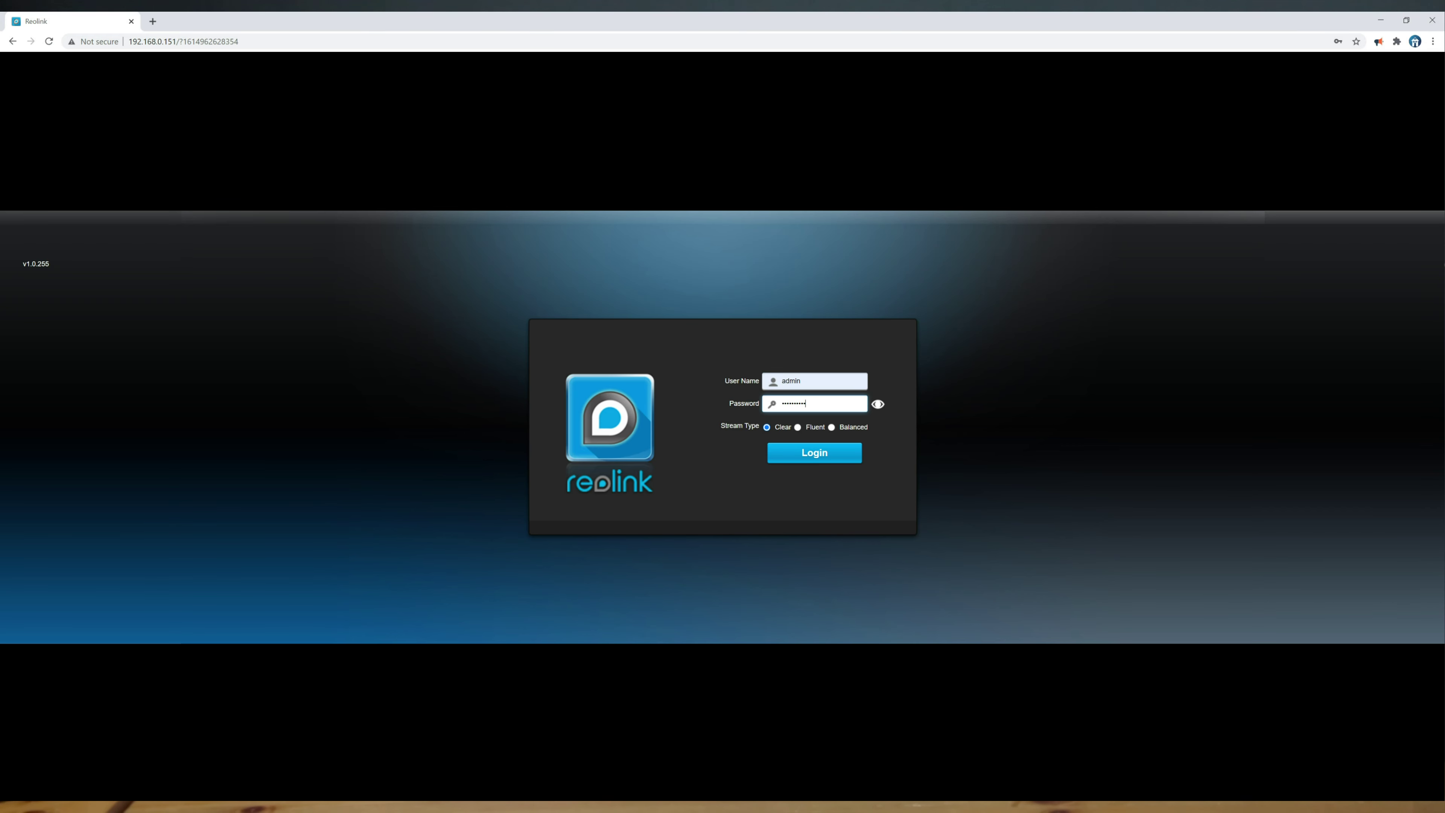
key("Return")
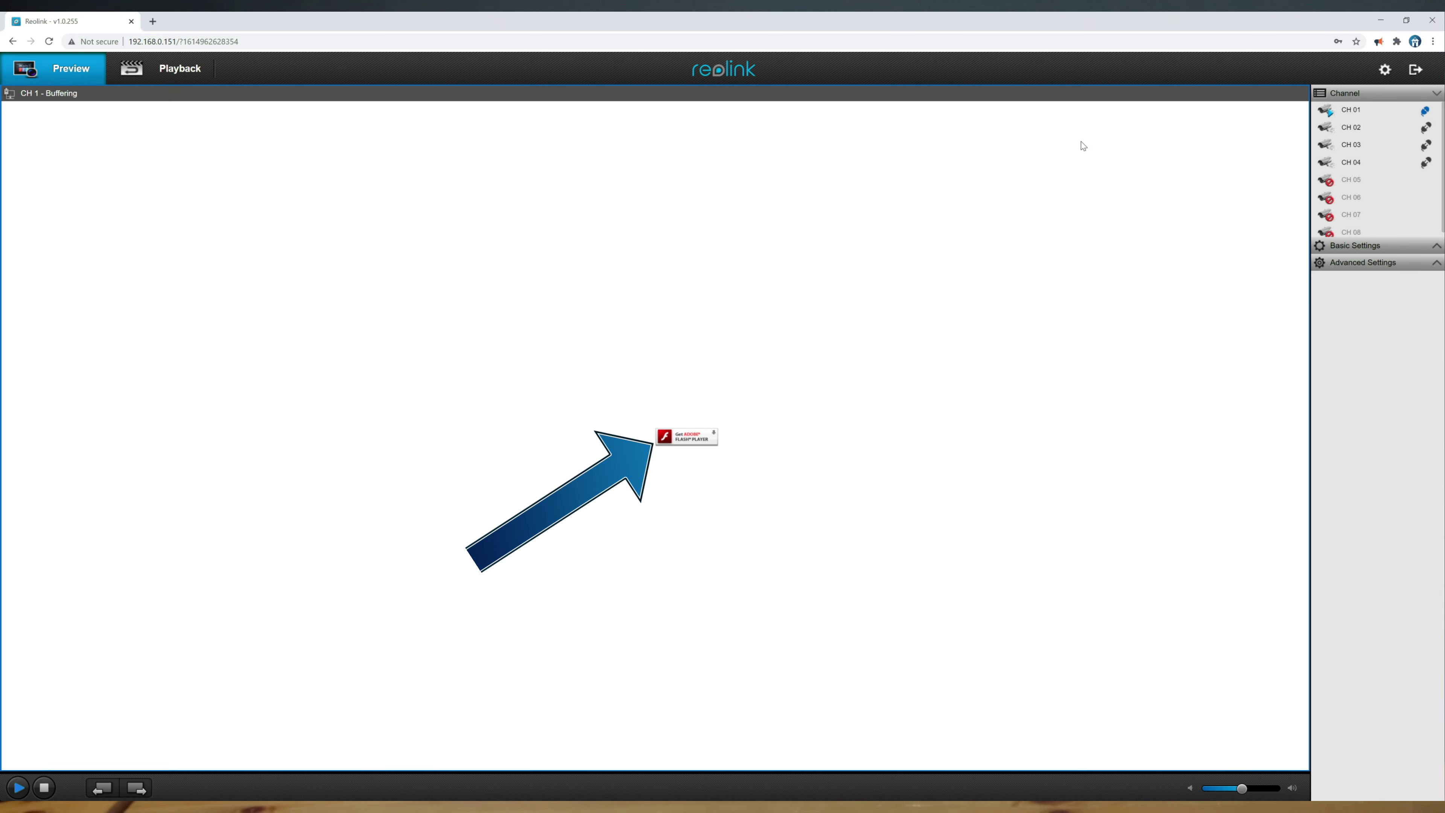
left_click(1386, 71)
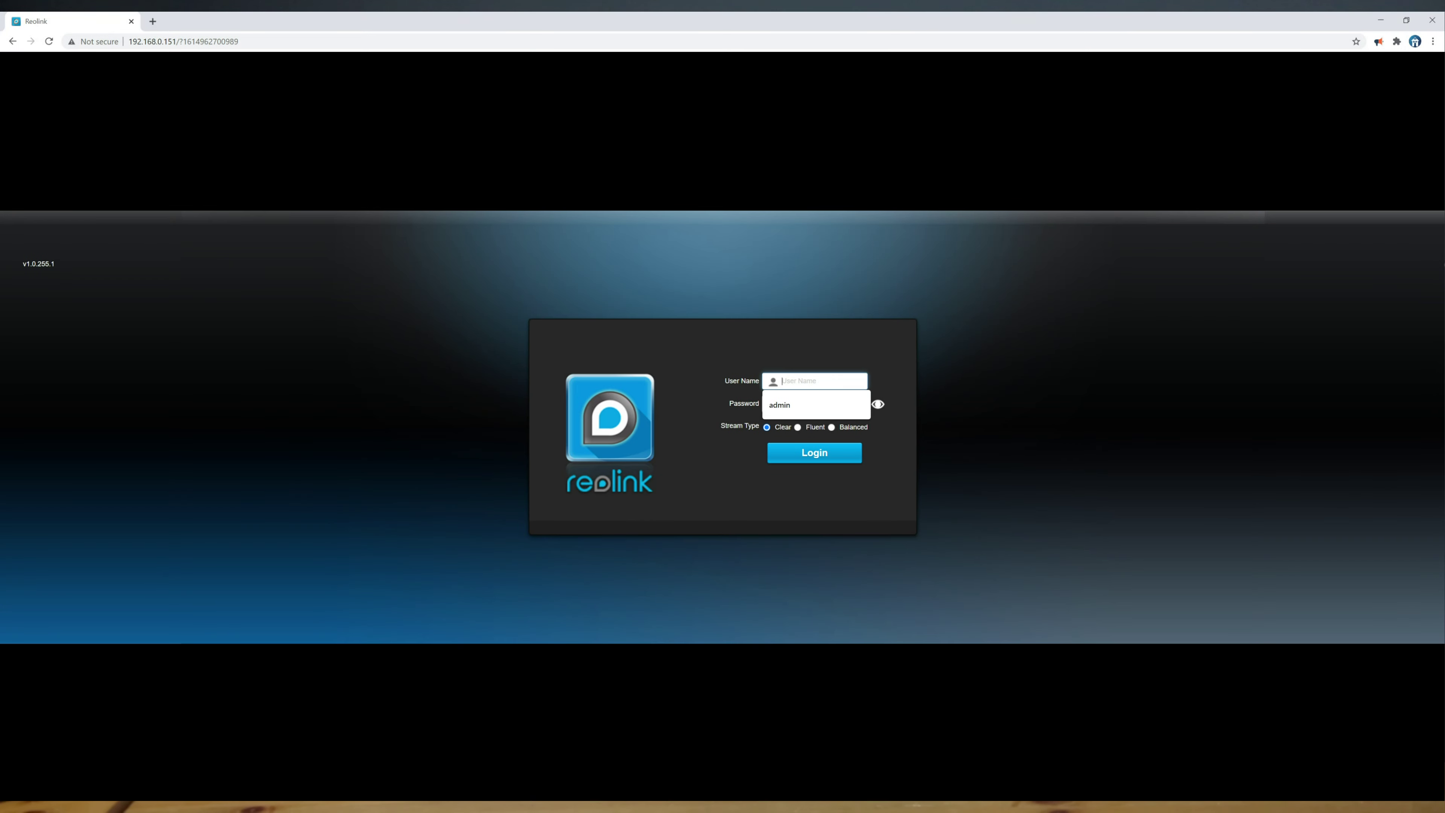
Log in with the admin username and password, then expand System settings to check versions.
type("admin")
left_click(815, 404)
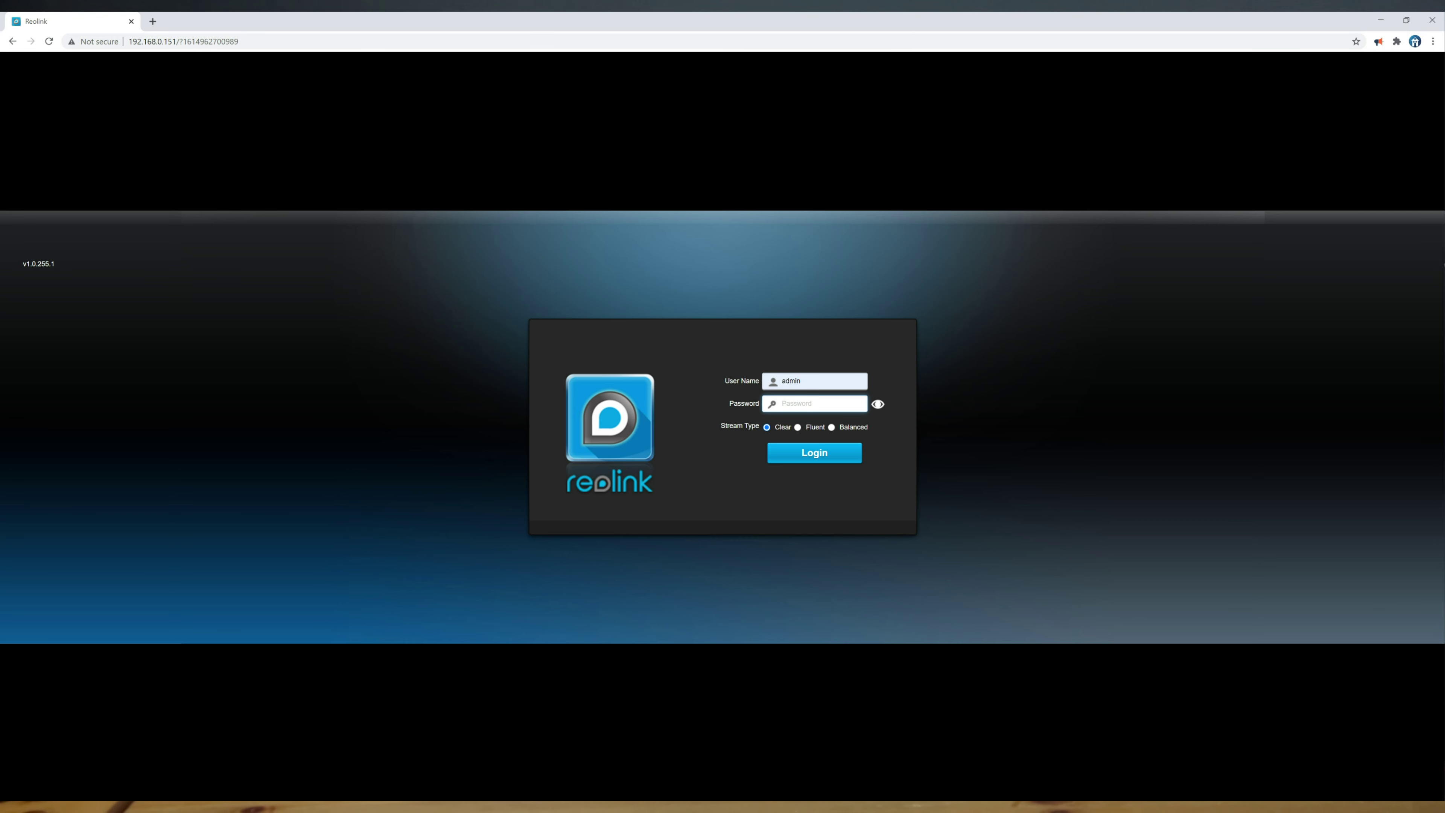
type("••••")
key("Return")
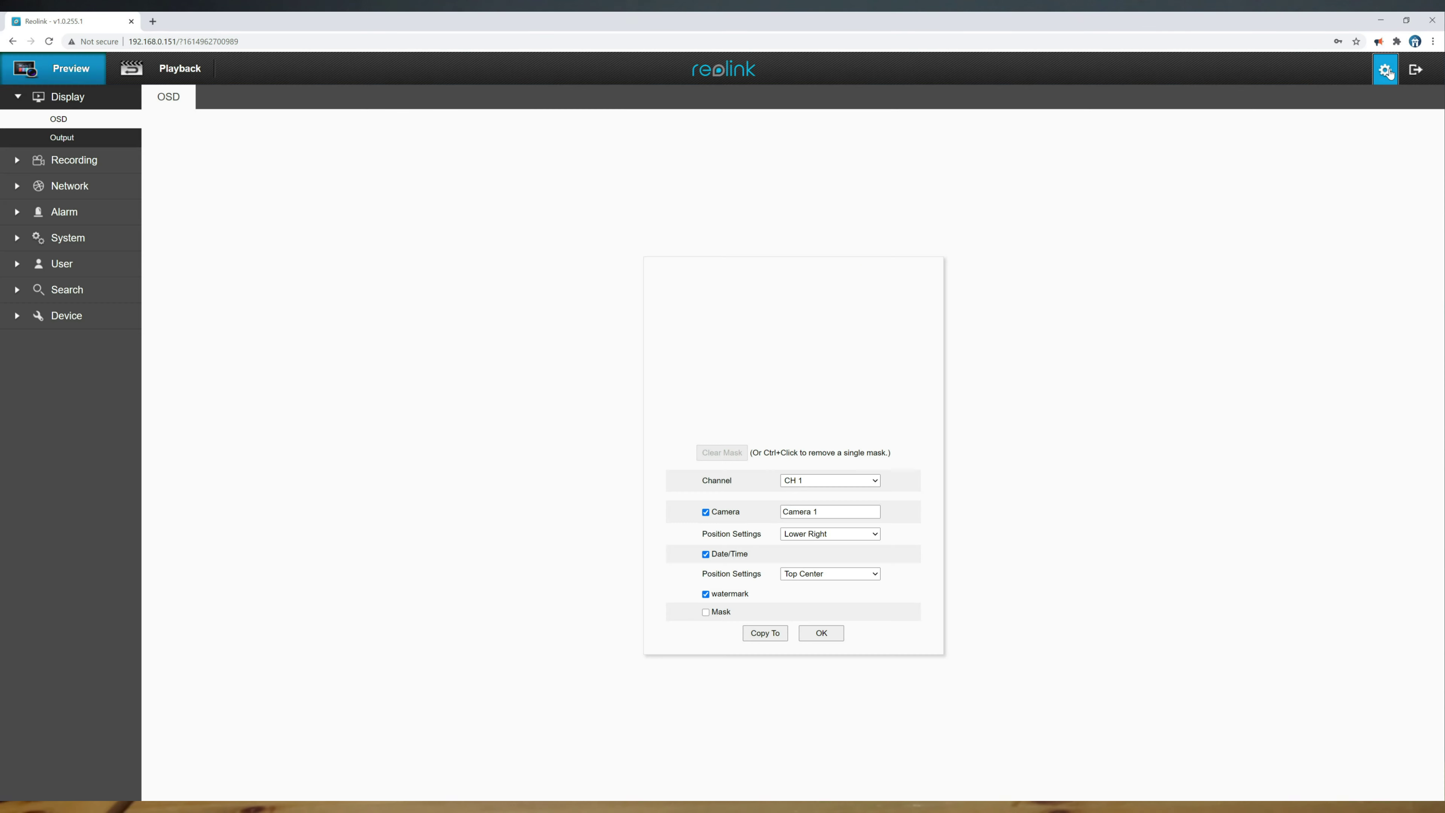
left_click(71, 235)
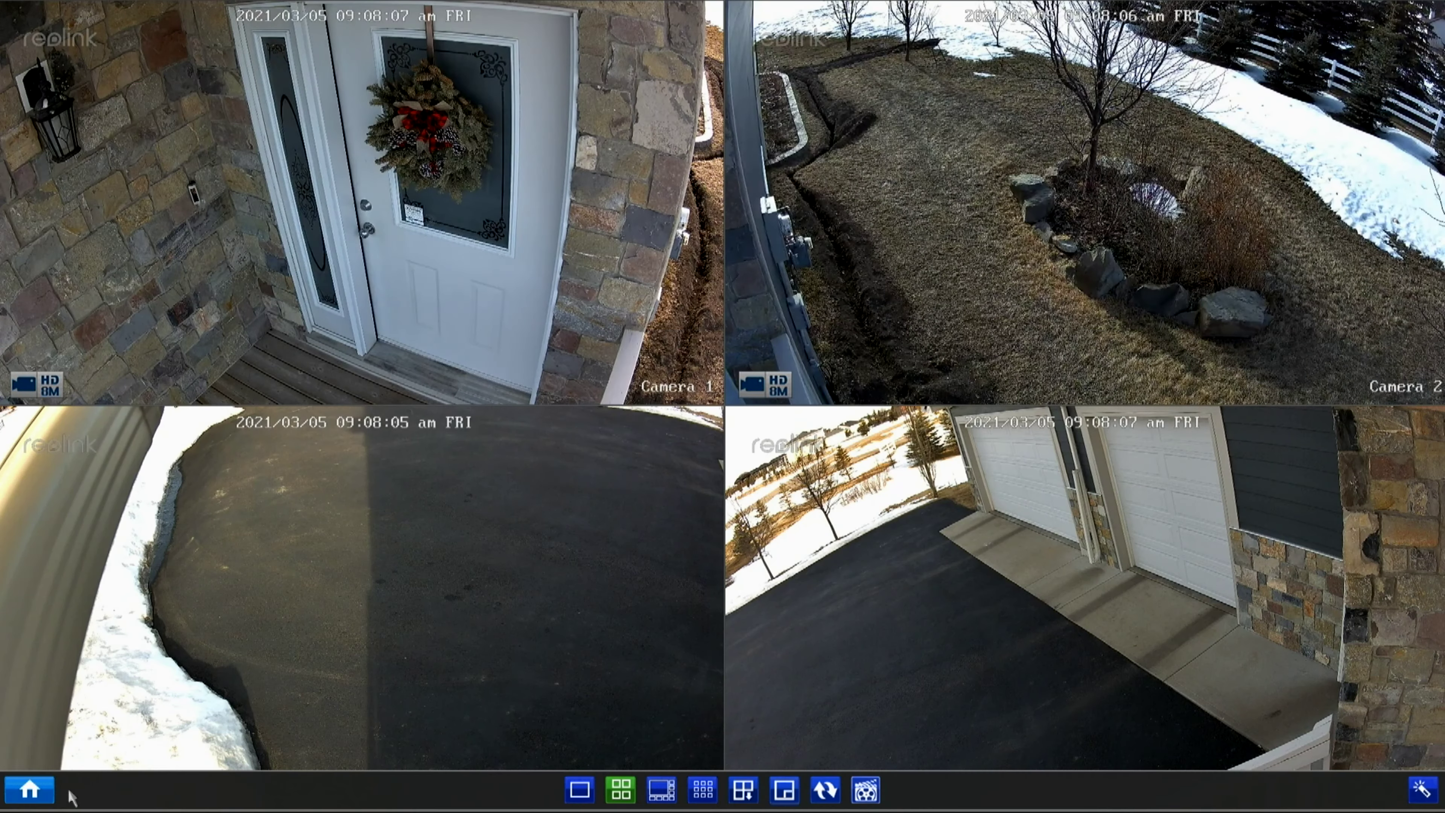
Under Menu > System > Maintenance, choose Upgrade From USB and select the firmware file.
left_click(25, 789)
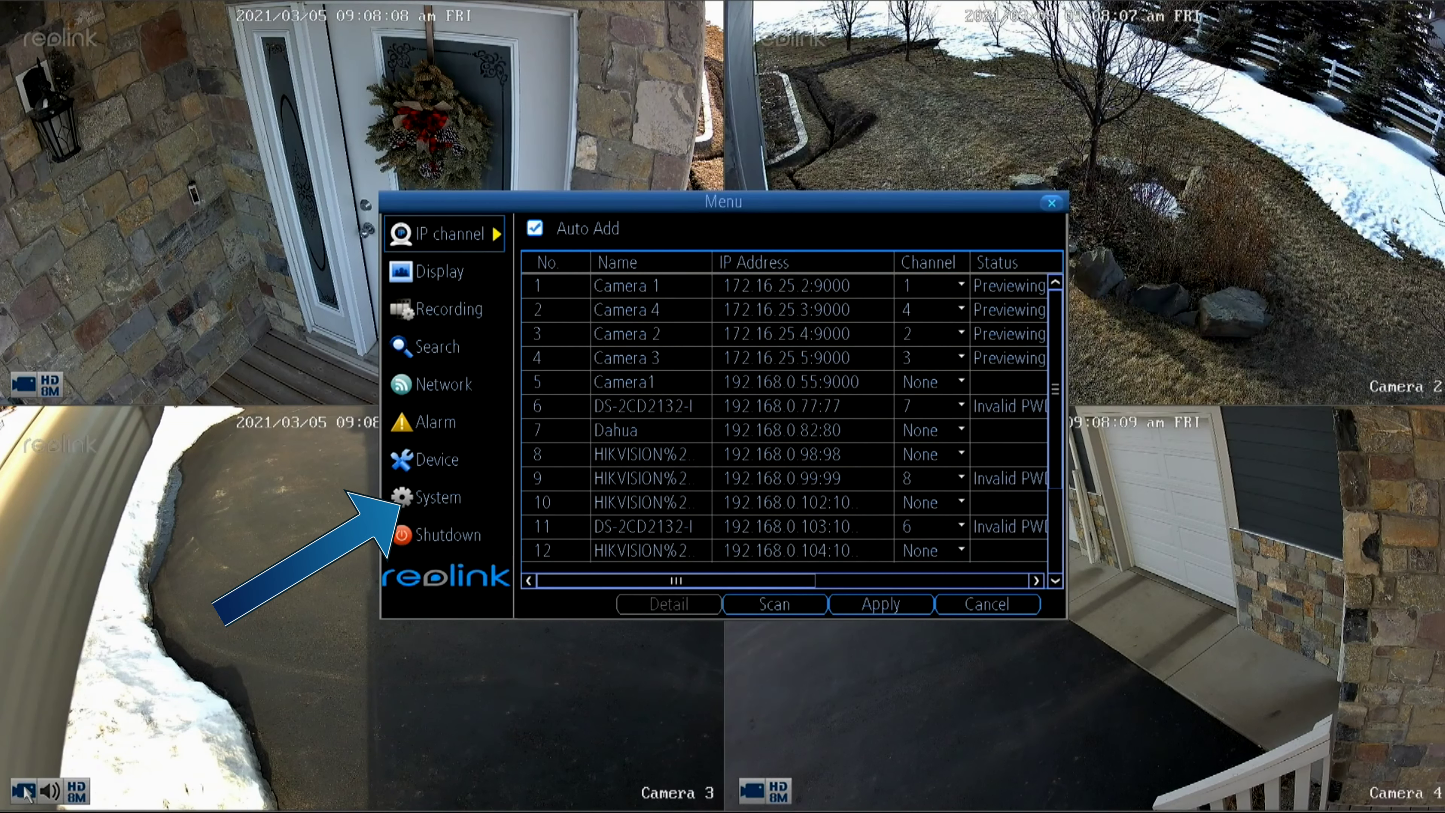
left_click(433, 494)
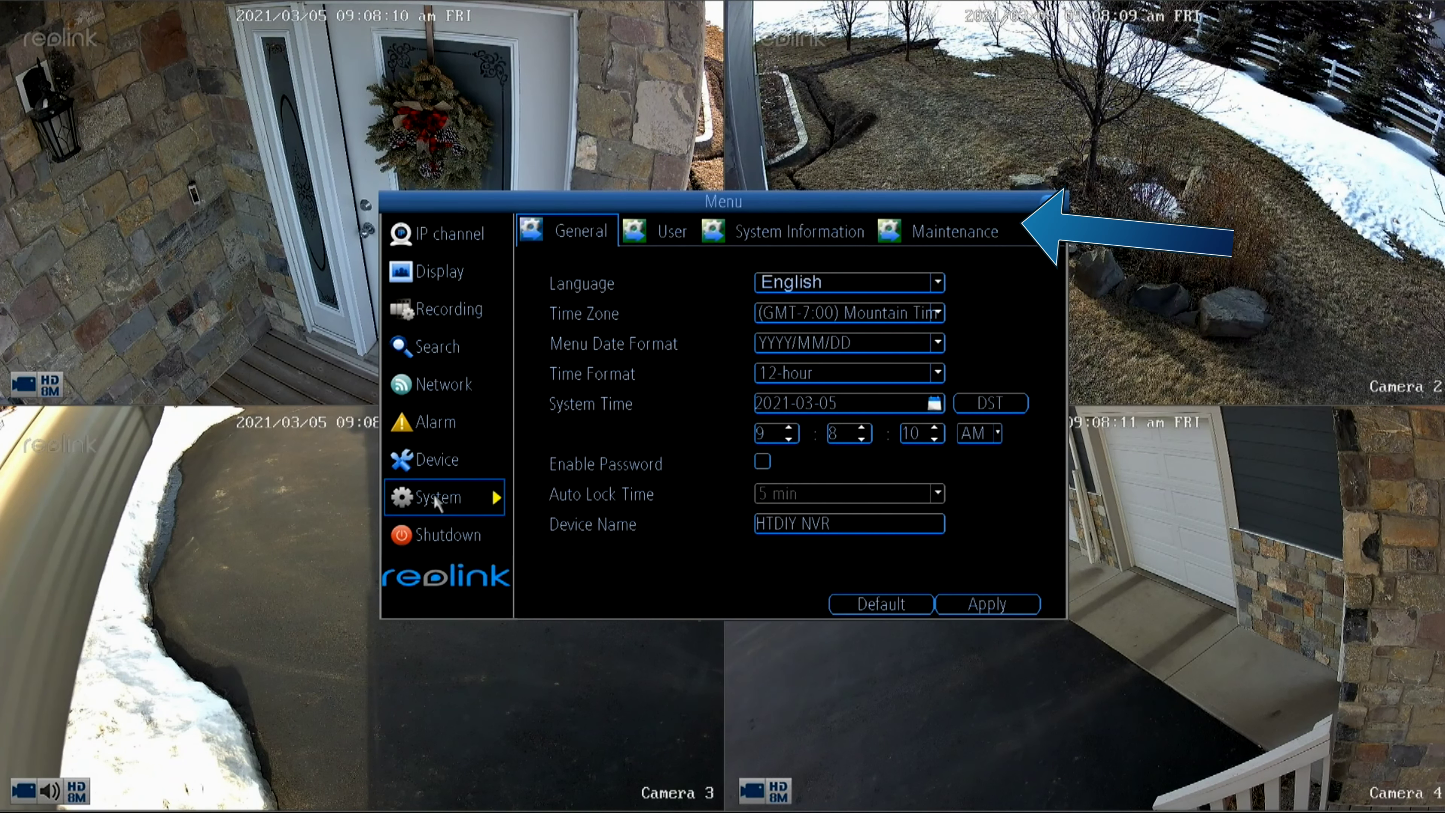
left_click(959, 234)
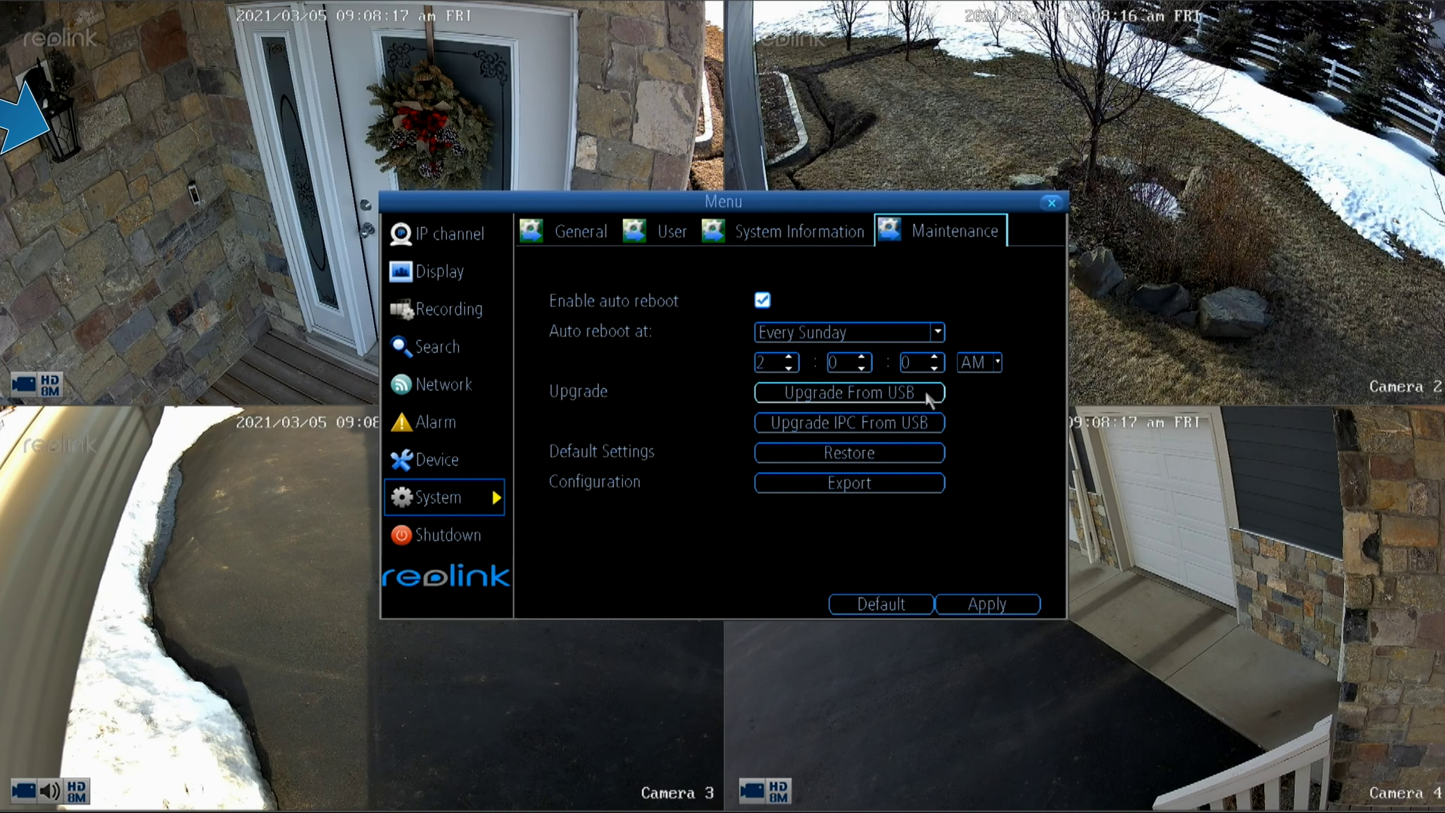
left_click(925, 394)
left_click(657, 293)
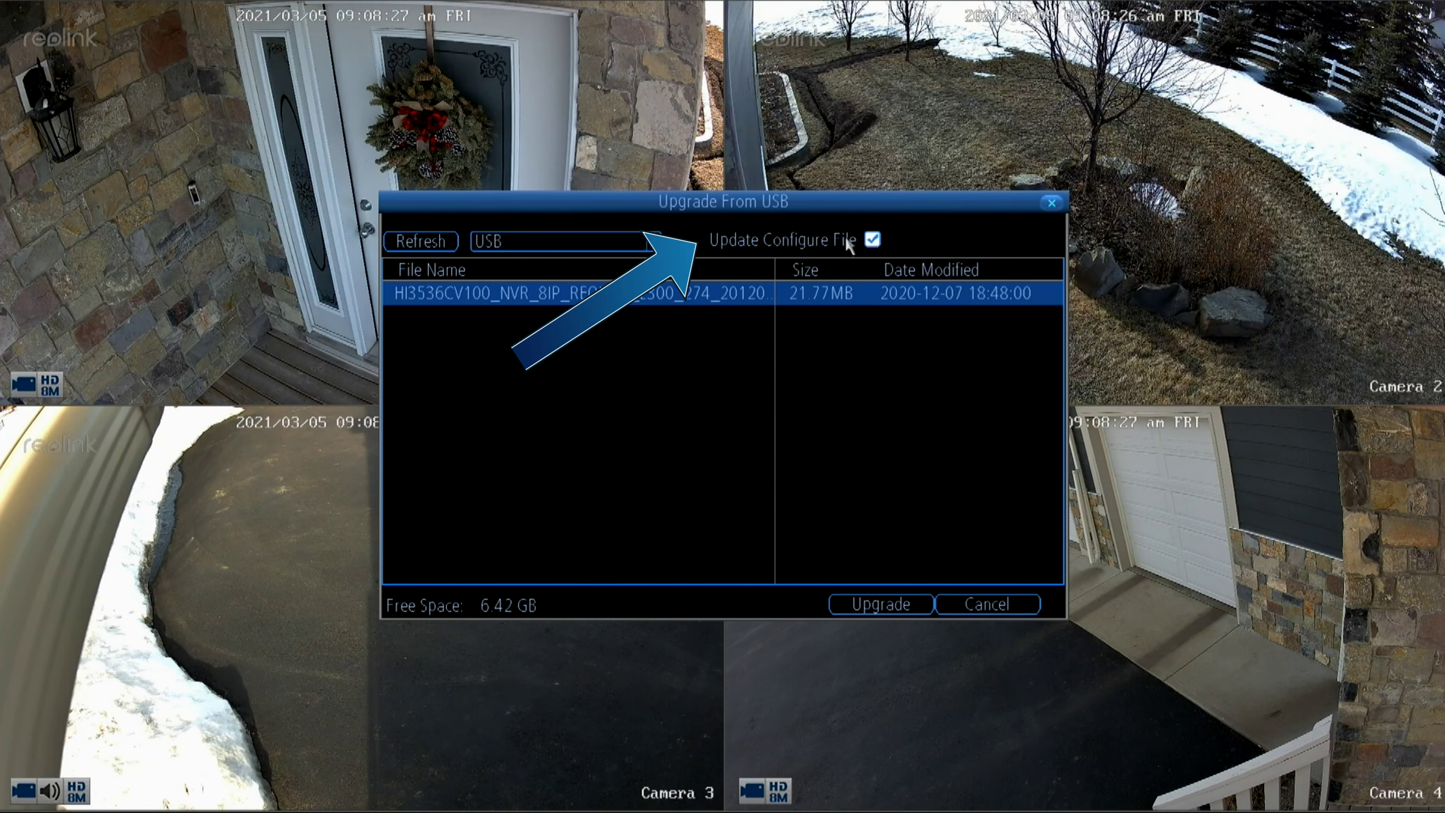
Uncheck Update Configure File and start the USB firmware upgrade, accepting the warning.
left_click(873, 242)
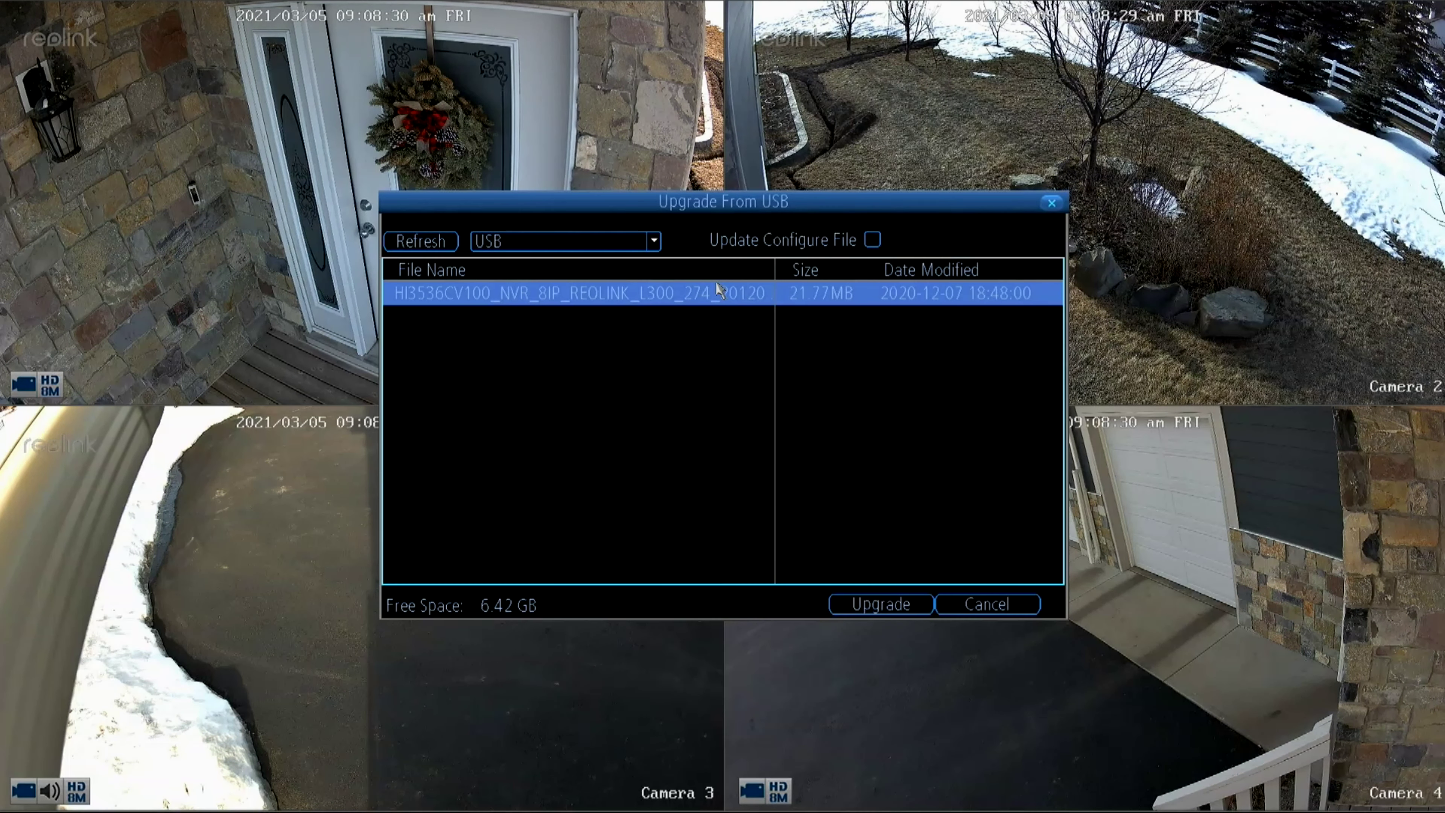
left_click(707, 289)
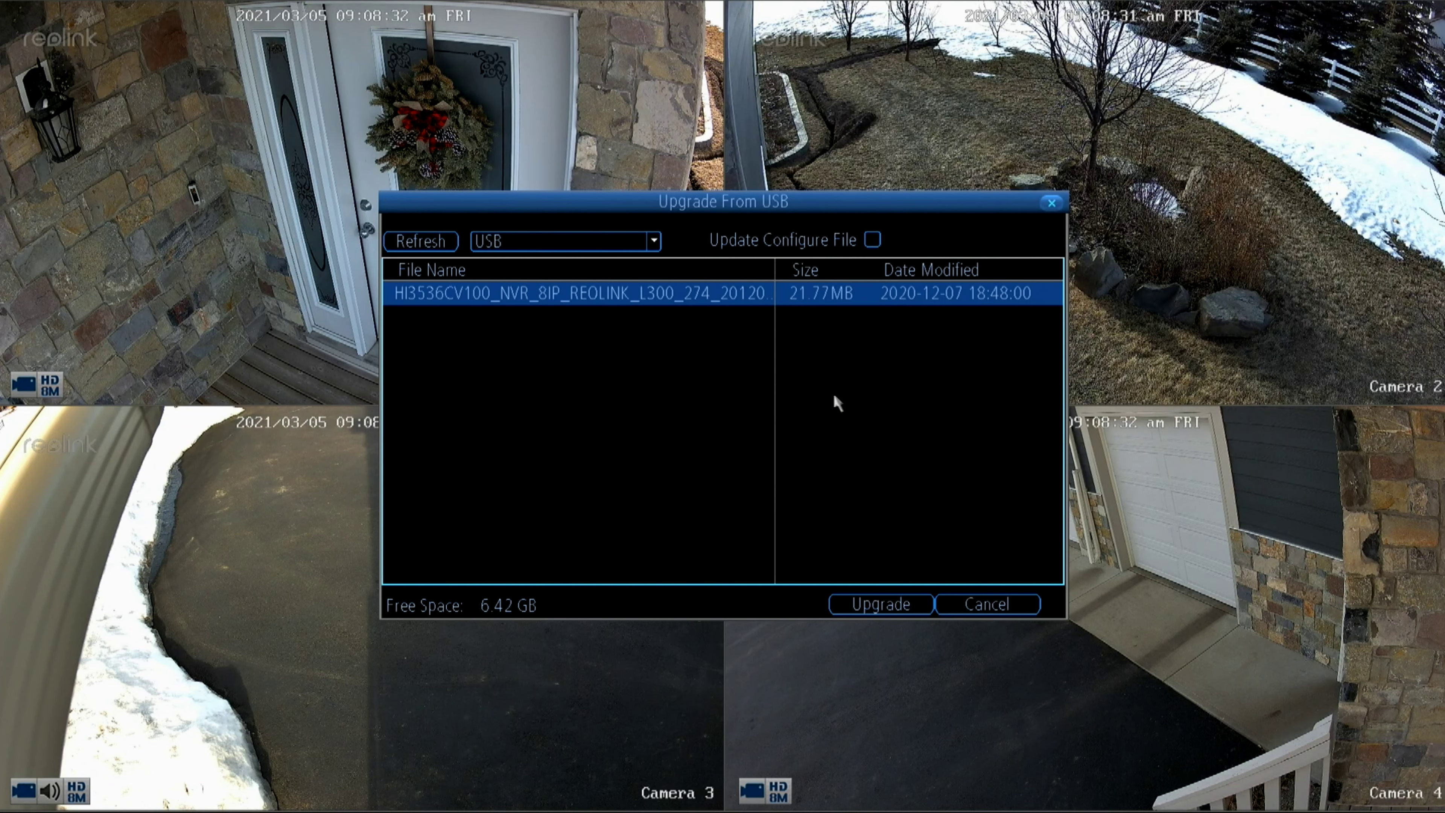
left_click(867, 604)
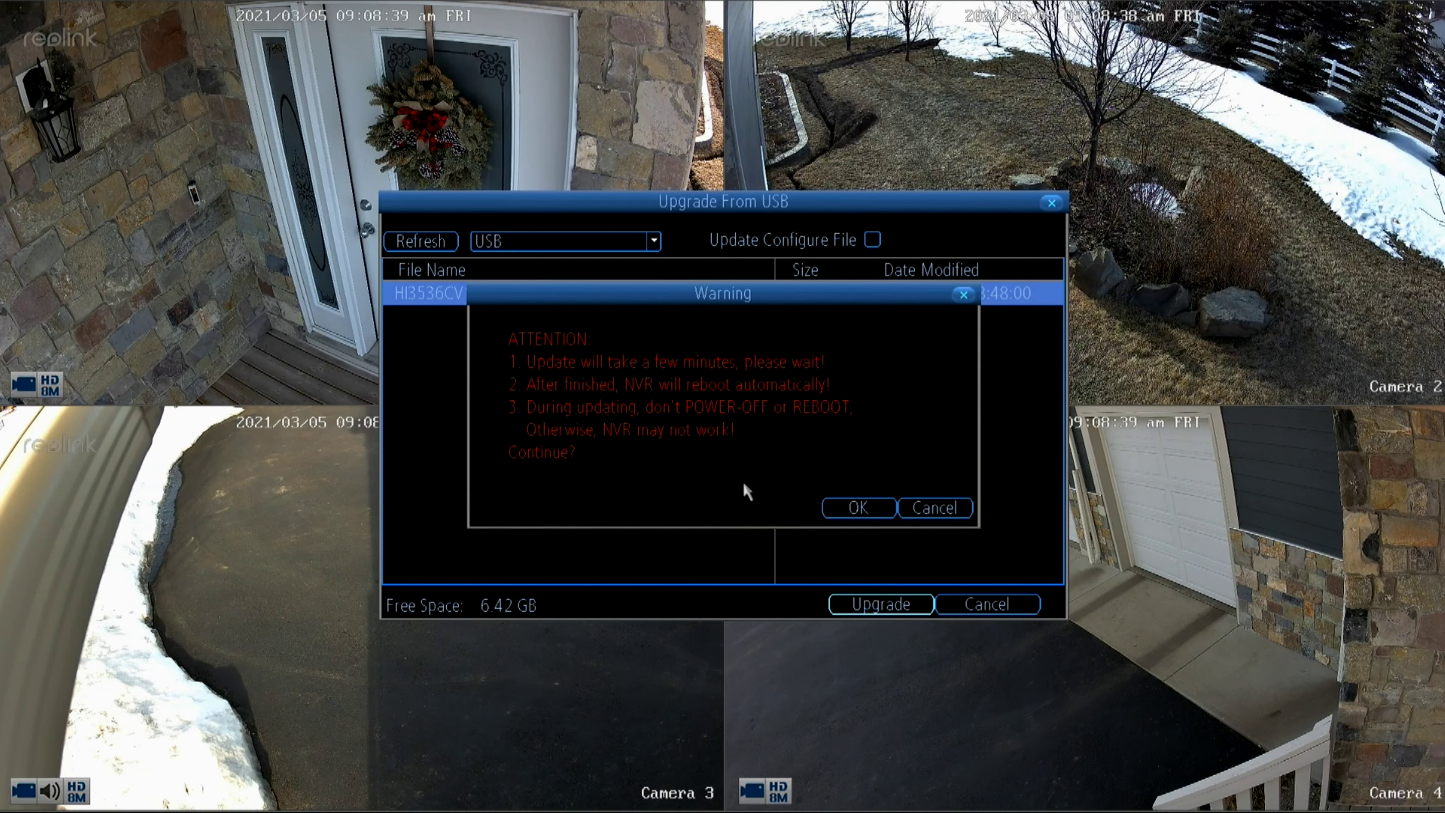
left_click(860, 508)
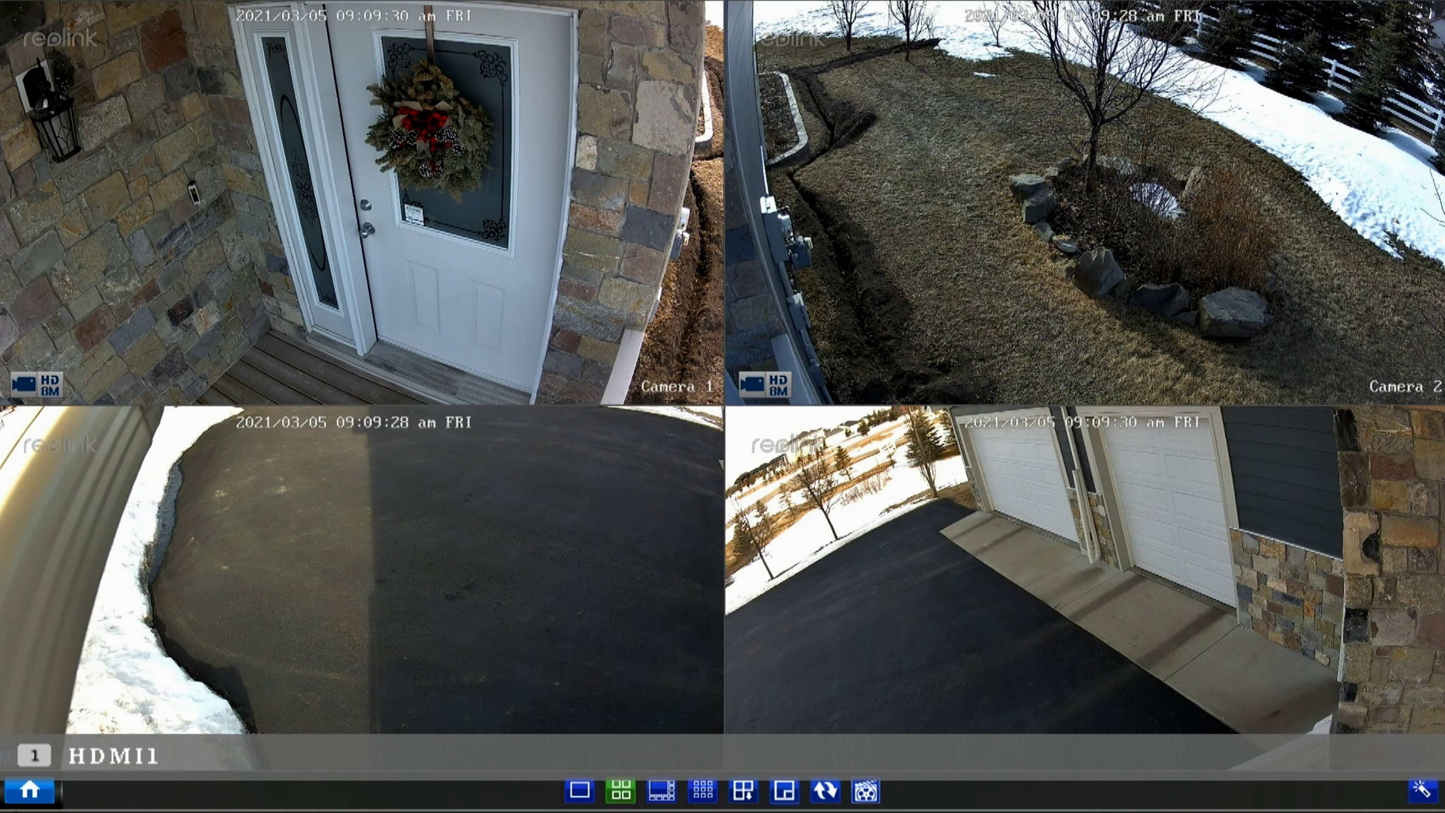
Check Menu > System > System Information for Fw Version v2.0.0.274_20120701.
left_click(28, 797)
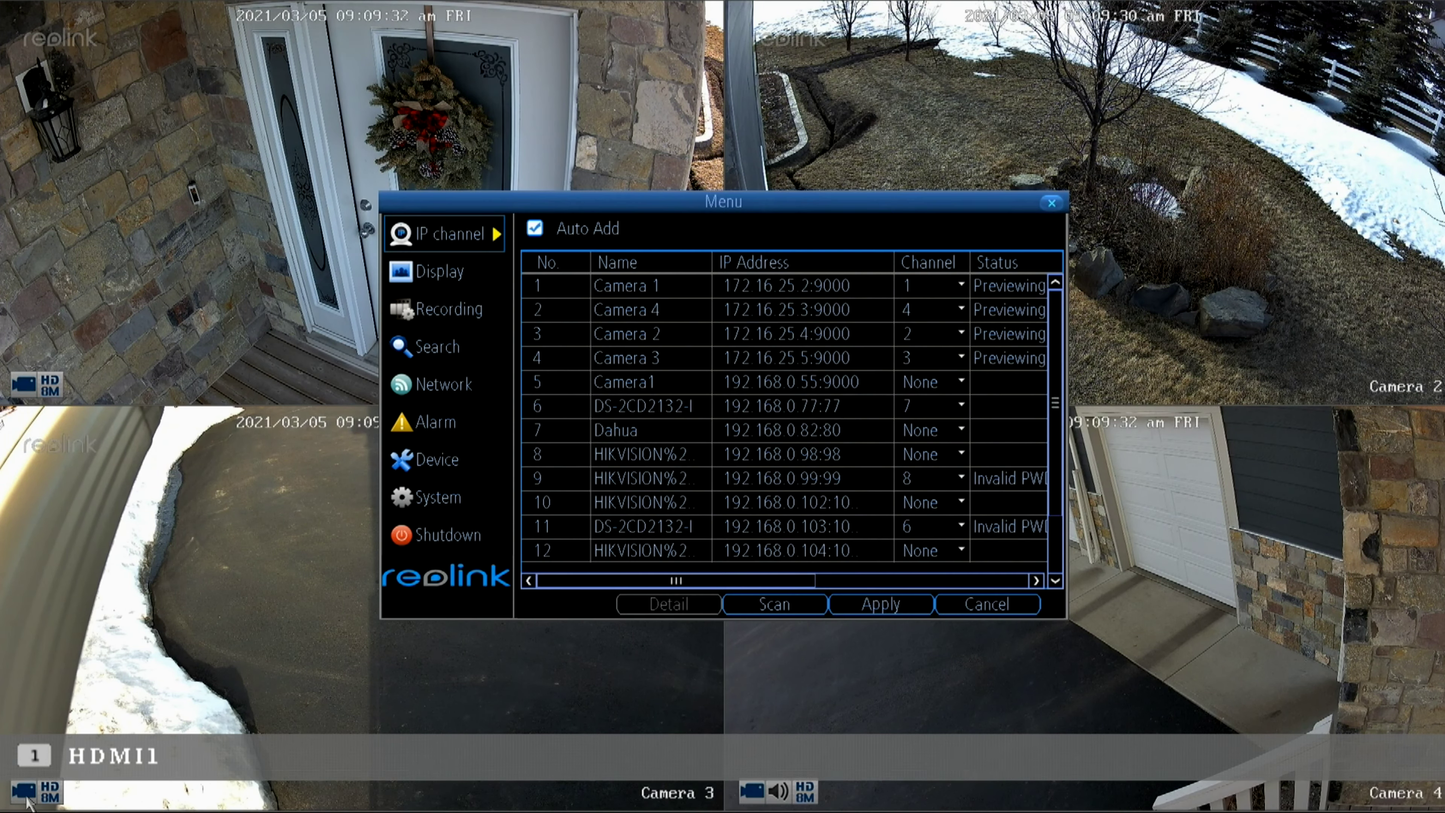
left_click(445, 501)
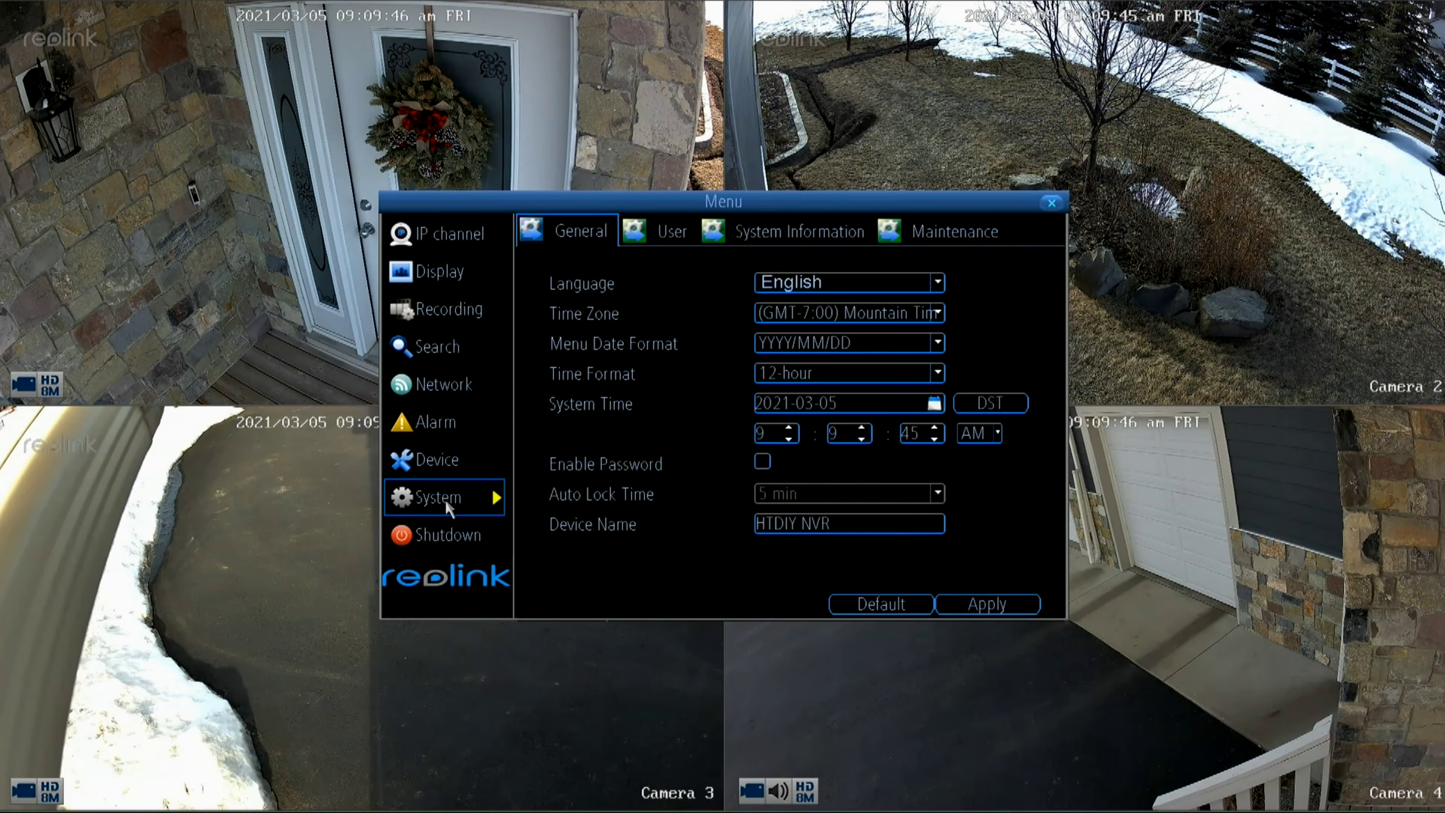
left_click(803, 233)
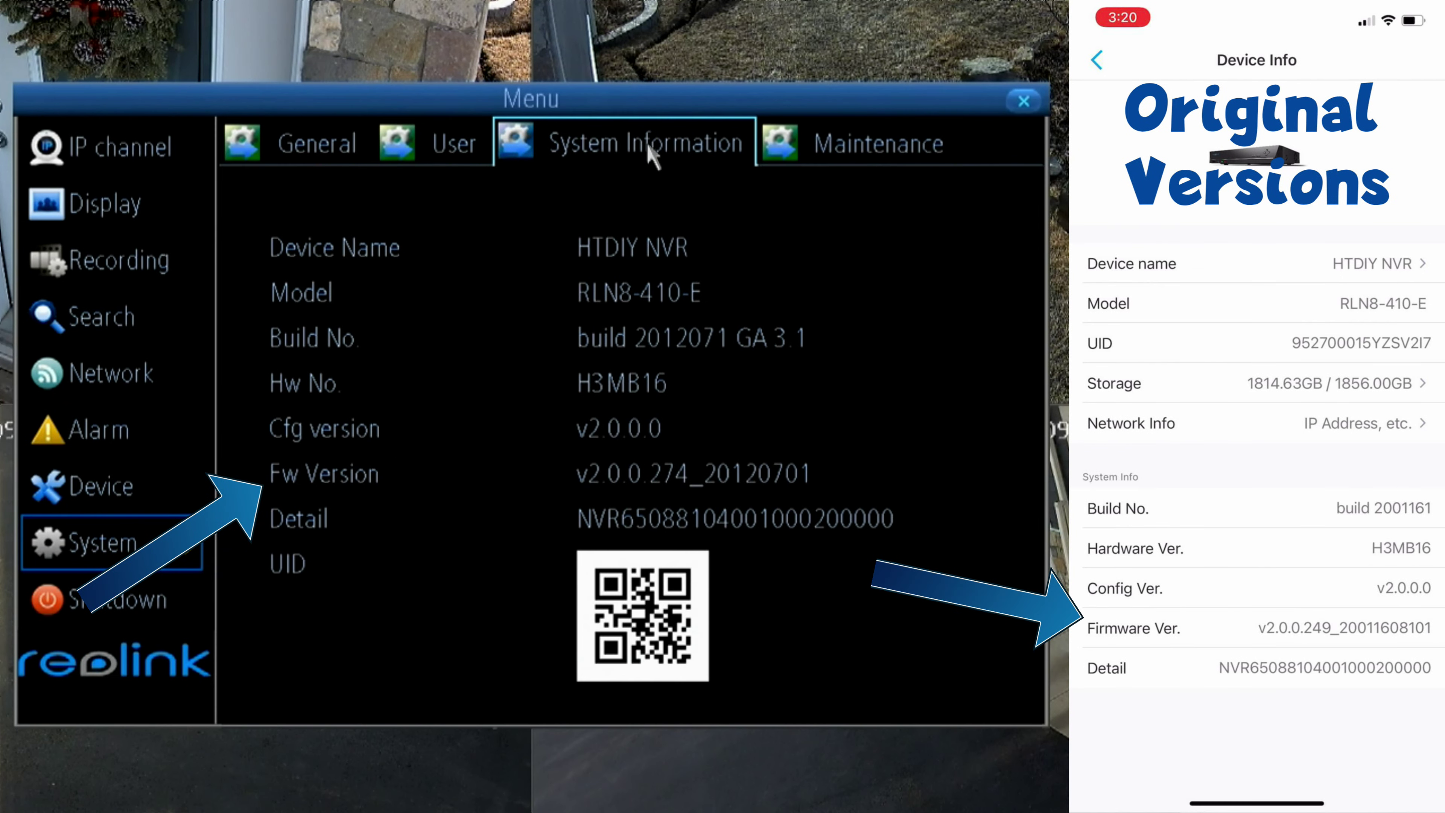